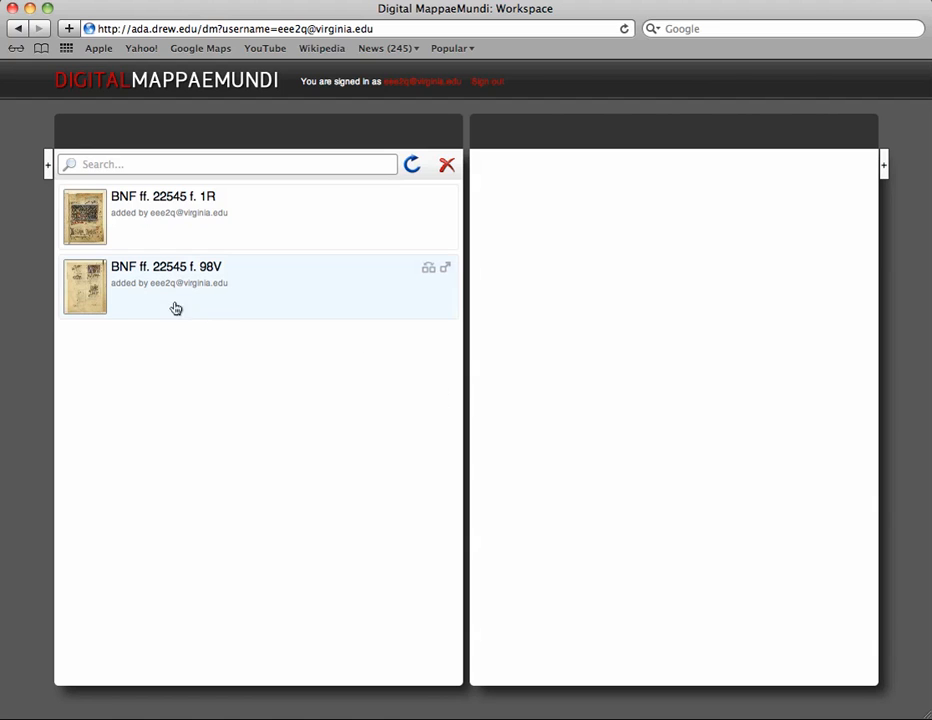
Step: Open the BNF ff. 22545 f. 1R image in the workspace, then return to the resource list
{"action": "left_click", "coordinate": [93, 217]}
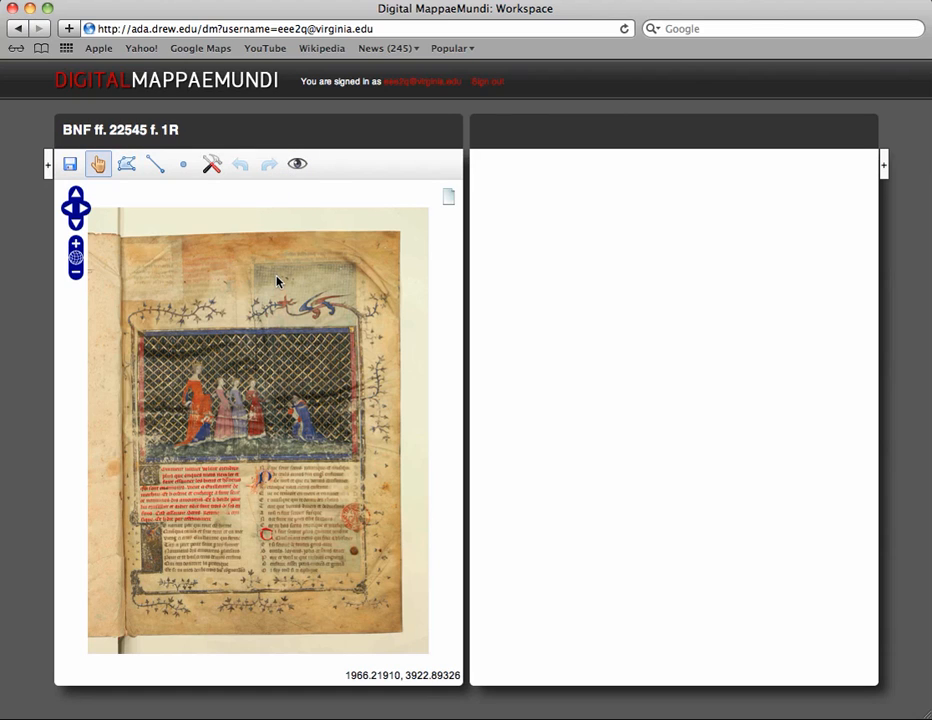
{"action": "left_click", "coordinate": [46, 165]}
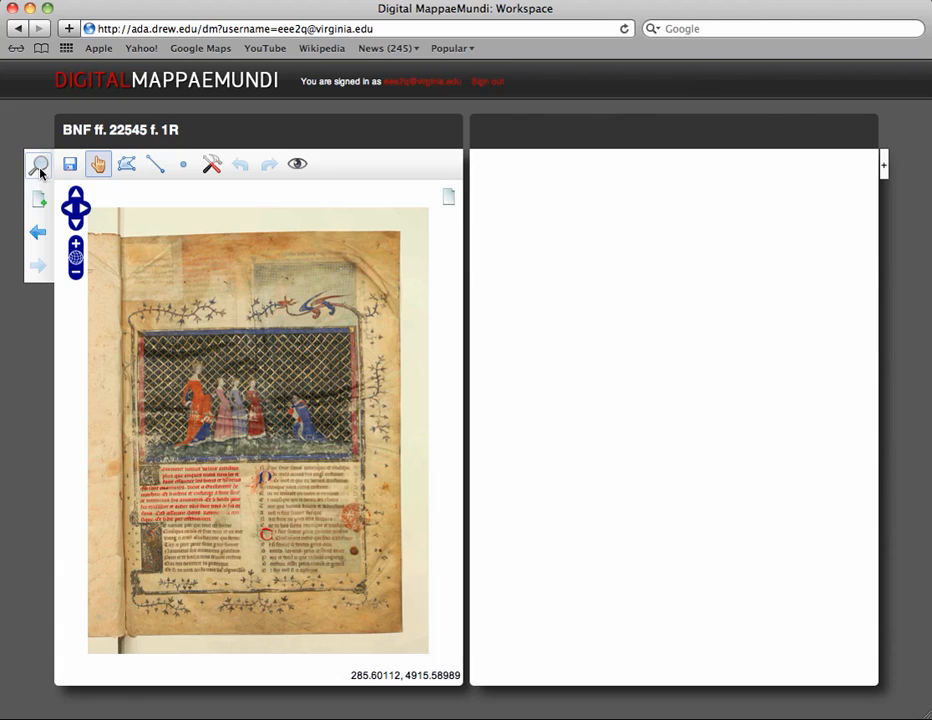
{"action": "left_click", "coordinate": [40, 170]}
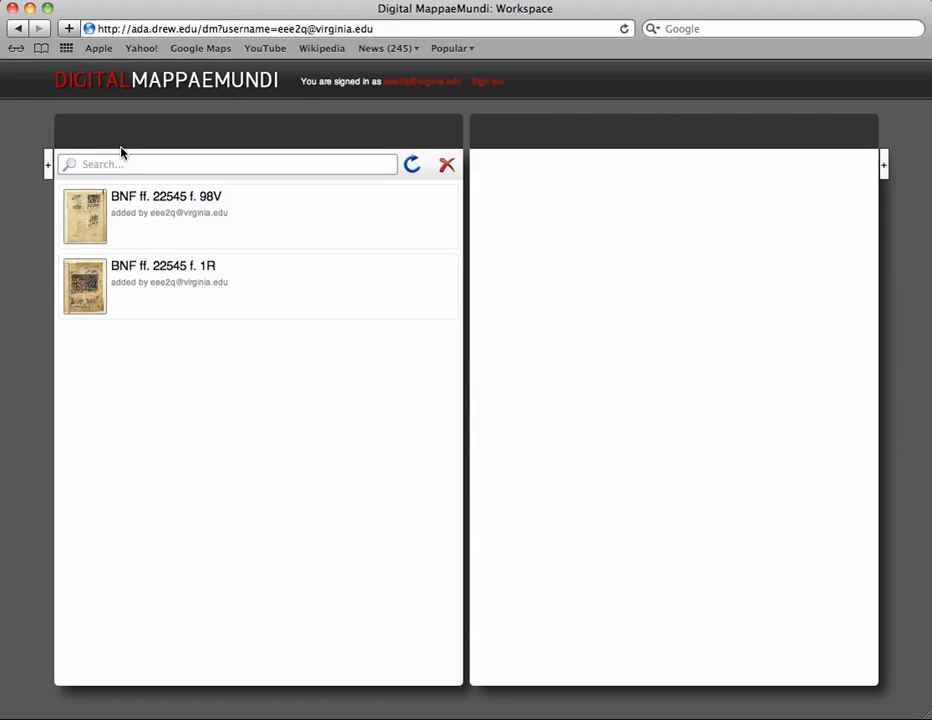
Step: Try to permanently delete the BNF ff. 22545 f. 1R resource from the list, confirming the deletion
{"action": "left_click", "coordinate": [446, 166]}
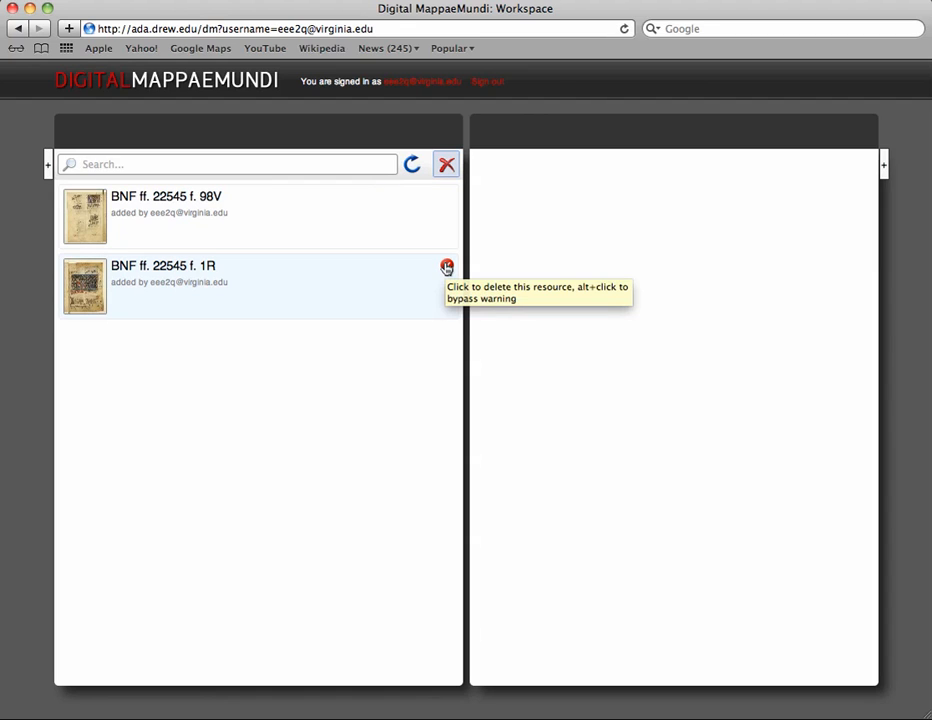
{"action": "left_click", "coordinate": [446, 268]}
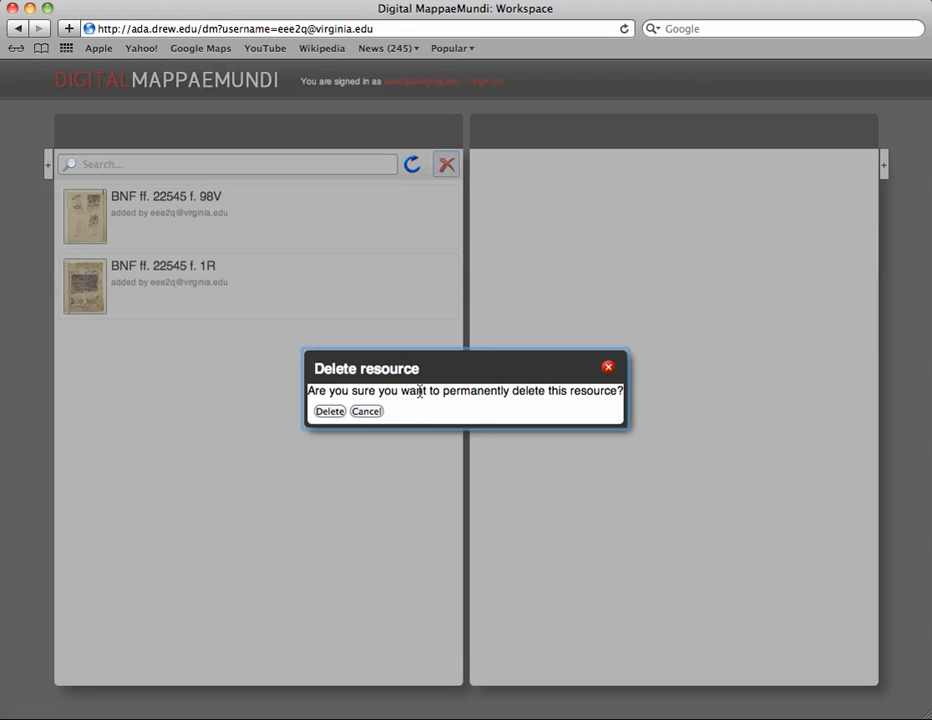
{"action": "left_click", "coordinate": [324, 412]}
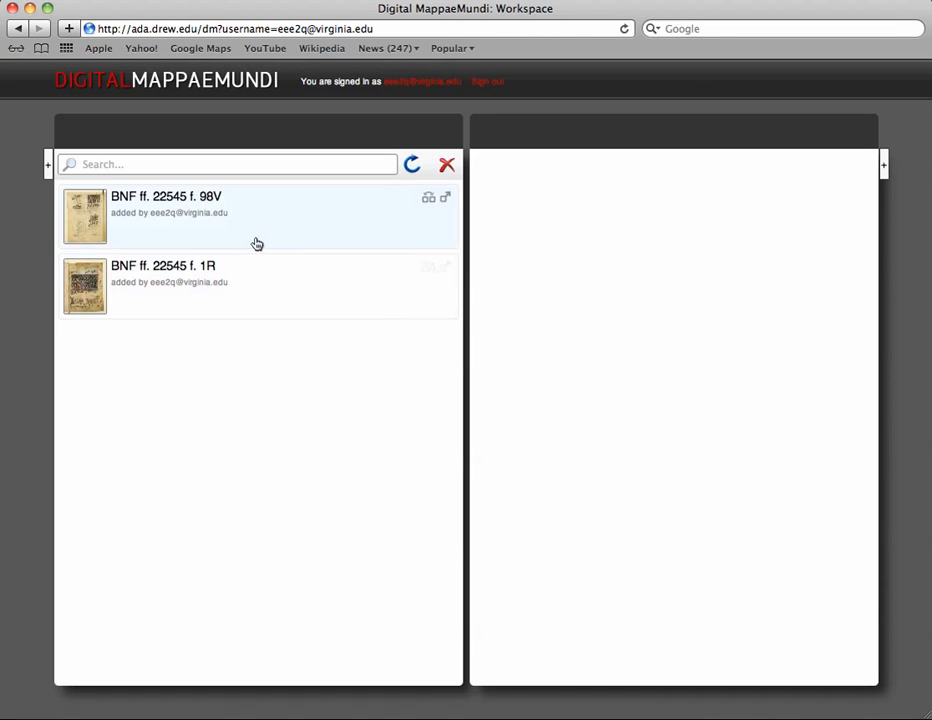
Step: Create a new text document, rename it "Prologue miniature BNF 22545", and save it
{"action": "mouse_move", "coordinate": [47, 172]}
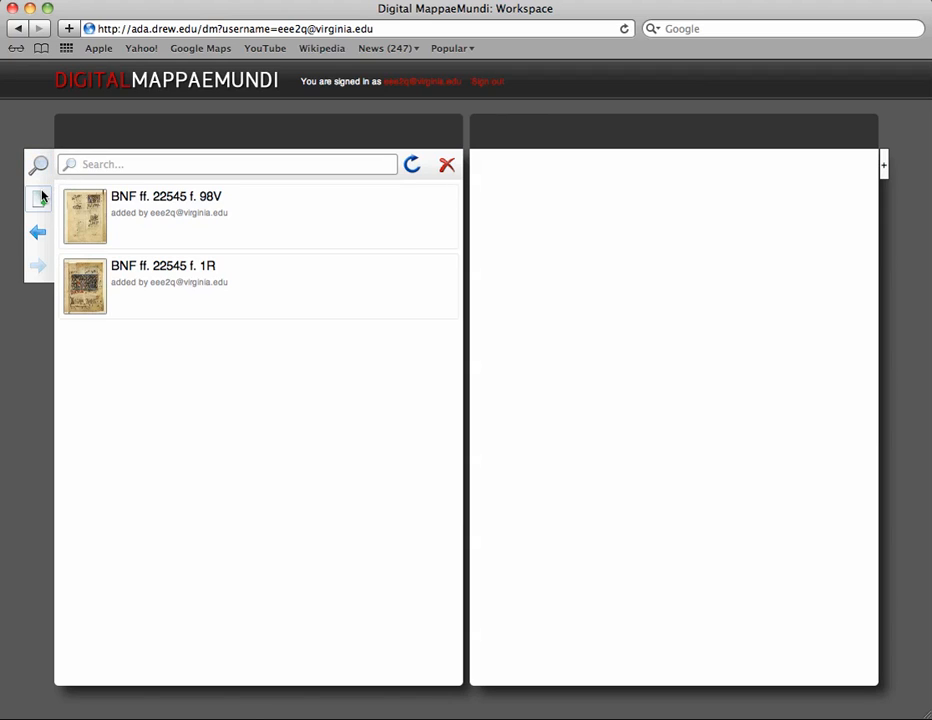
{"action": "left_click", "coordinate": [40, 199]}
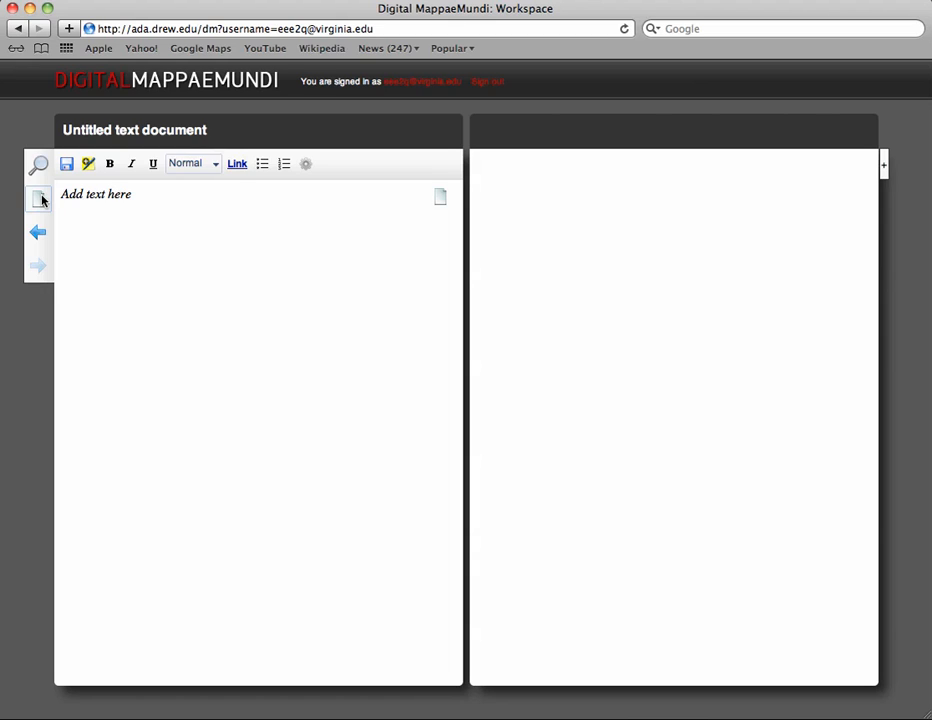
{"action": "left_click", "coordinate": [170, 132]}
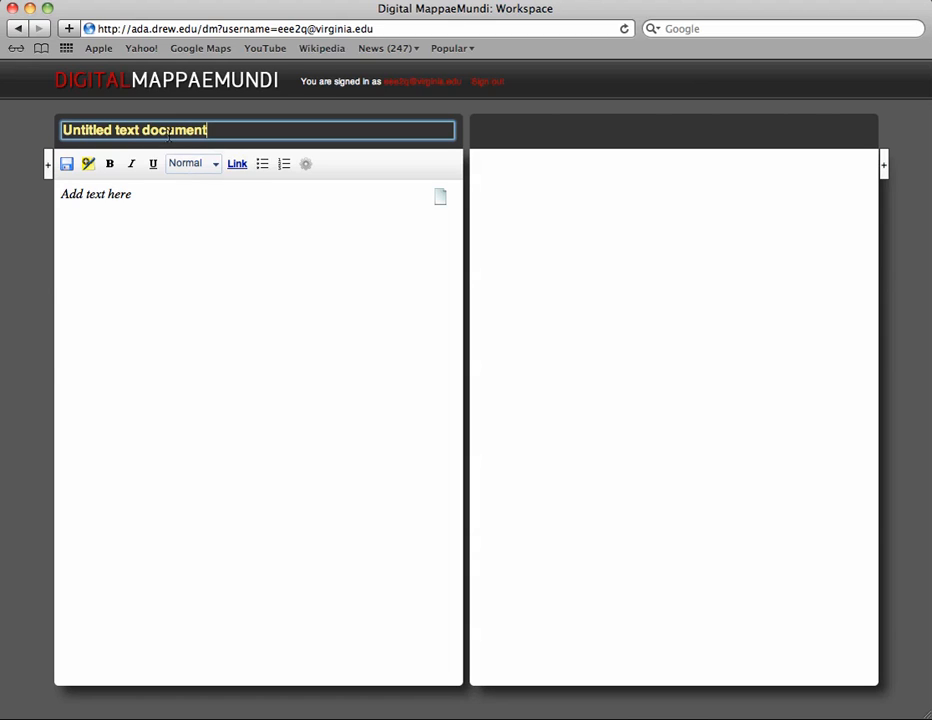
{"action": "key", "text": "BackSpace"}
{"action": "key", "text": "BackSpace"}
{"action": "key", "text": "BackSpace"}
{"action": "key", "text": "BackSpace"}
{"action": "key", "text": "BackSpace"}
{"action": "key", "text": "BackSpace"}
{"action": "key", "text": "BackSpace"}
{"action": "key", "text": "BackSpace"}
{"action": "key", "text": "BackSpace"}
{"action": "key", "text": "BackSpace"}
{"action": "key", "text": "BackSpace"}
{"action": "key", "text": "BackSpace"}
{"action": "key", "text": "BackSpace"}
{"action": "key", "text": "BackSpace"}
{"action": "key", "text": "BackSpace"}
{"action": "key", "text": "BackSpace"}
{"action": "key", "text": "BackSpace"}
{"action": "key", "text": "BackSpace"}
{"action": "key", "text": "BackSpace"}
{"action": "key", "text": "BackSpace"}
{"action": "key", "text": "BackSpace"}
{"action": "key", "text": "BackSpace"}
{"action": "type", "text": "P"}
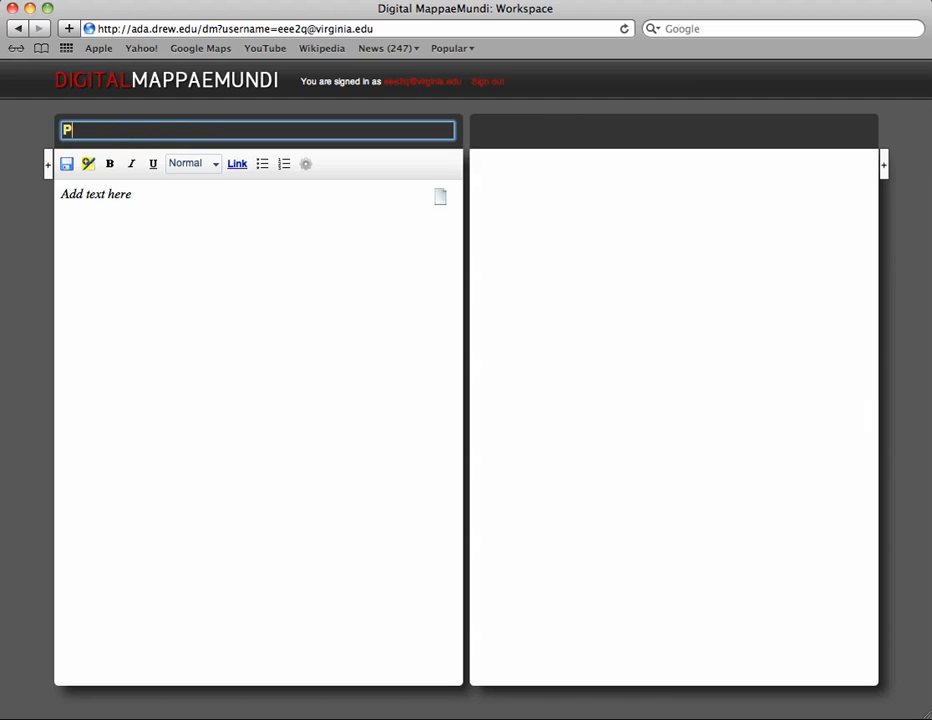
{"action": "type", "text": "rologue min"}
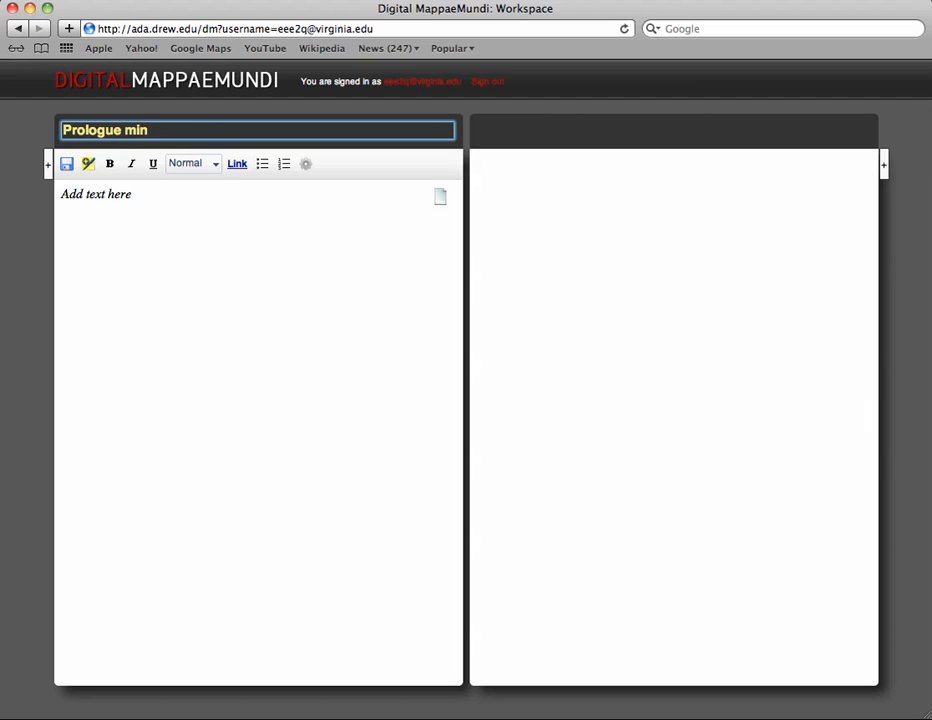
{"action": "type", "text": "iature BNF 22545"}
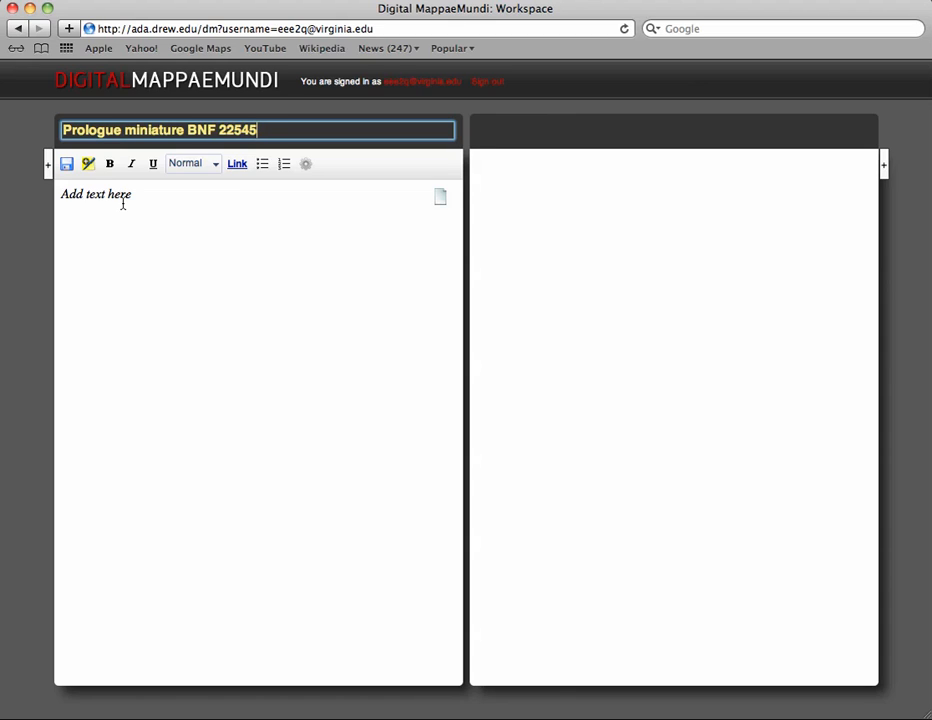
{"action": "left_click", "coordinate": [66, 165]}
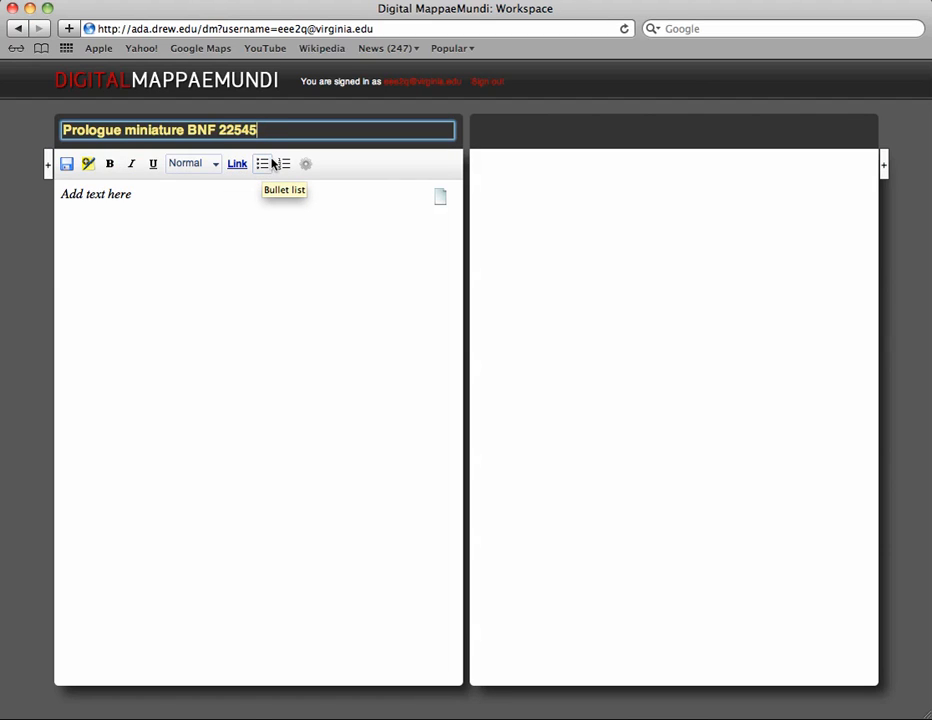
Step: Write the note: "The prologue miniature(s) vary according to manuscript. Refer to Lawrence Earp's article " Machaut's Role in the Production of Manuscripts of His Works" and to Stanford's Machaut manuscript database."
{"action": "left_click", "coordinate": [231, 217]}
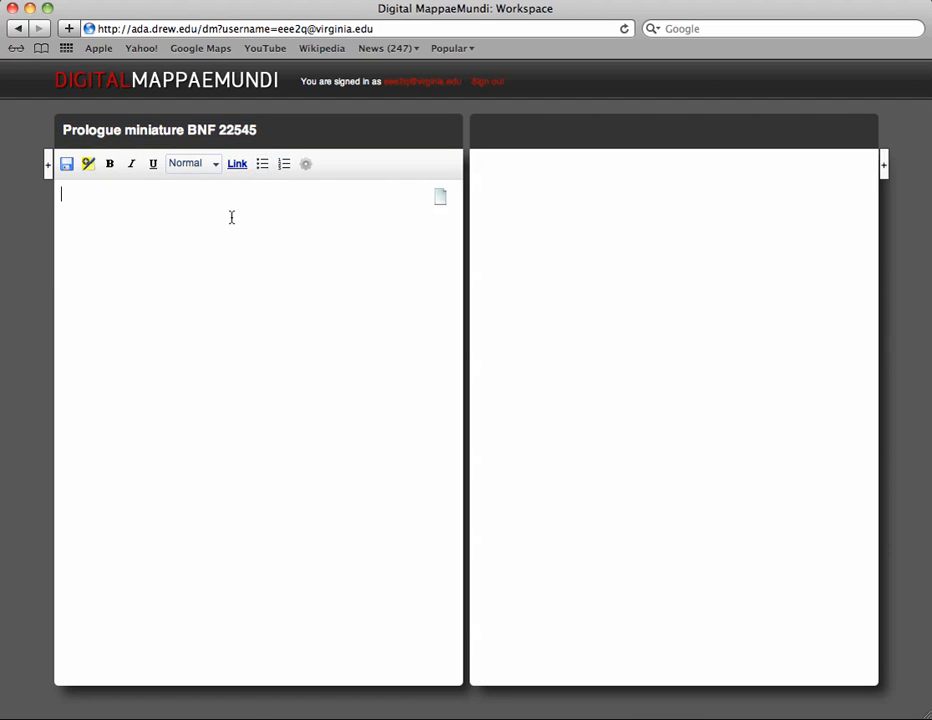
{"action": "type", "text": "The prologue minia"}
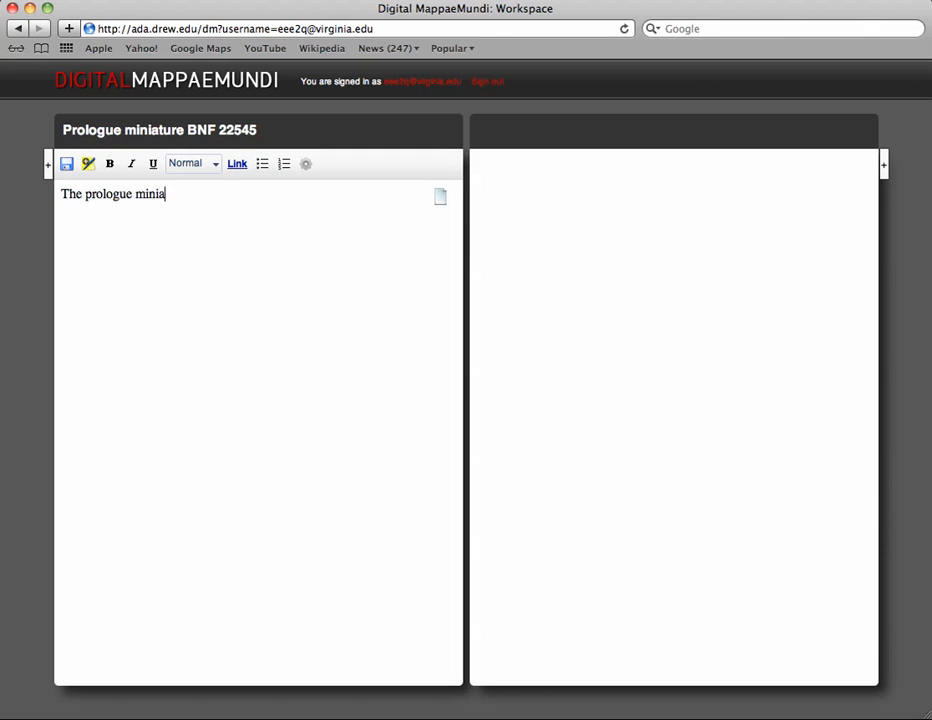
{"action": "type", "text": "ture(s) vary according t"}
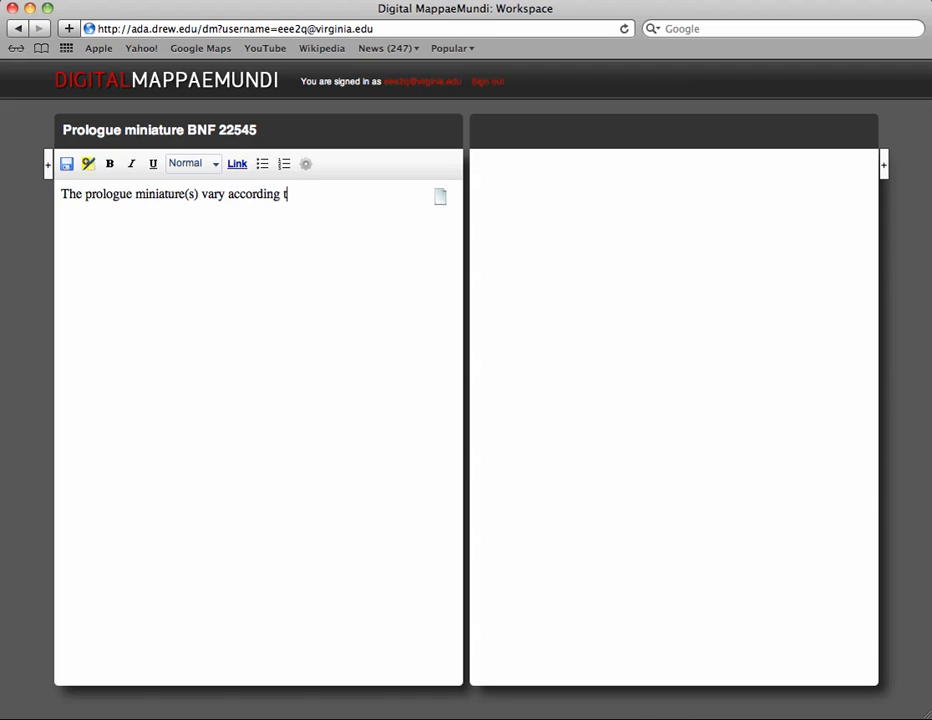
{"action": "type", "text": "o manuscript.  "}
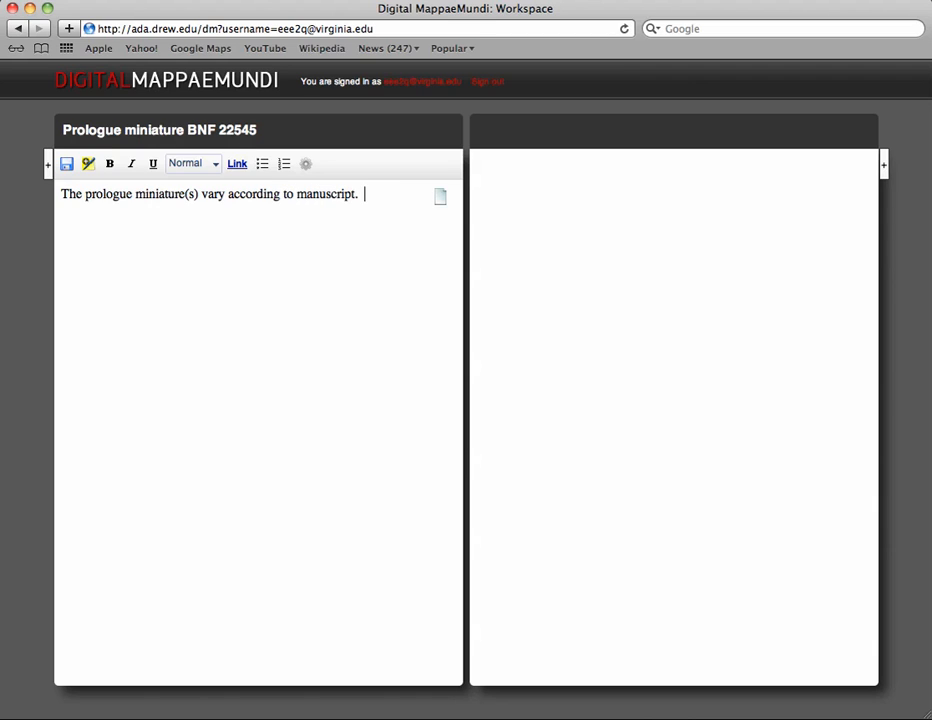
{"action": "type", "text": "Refer to Lawrence "}
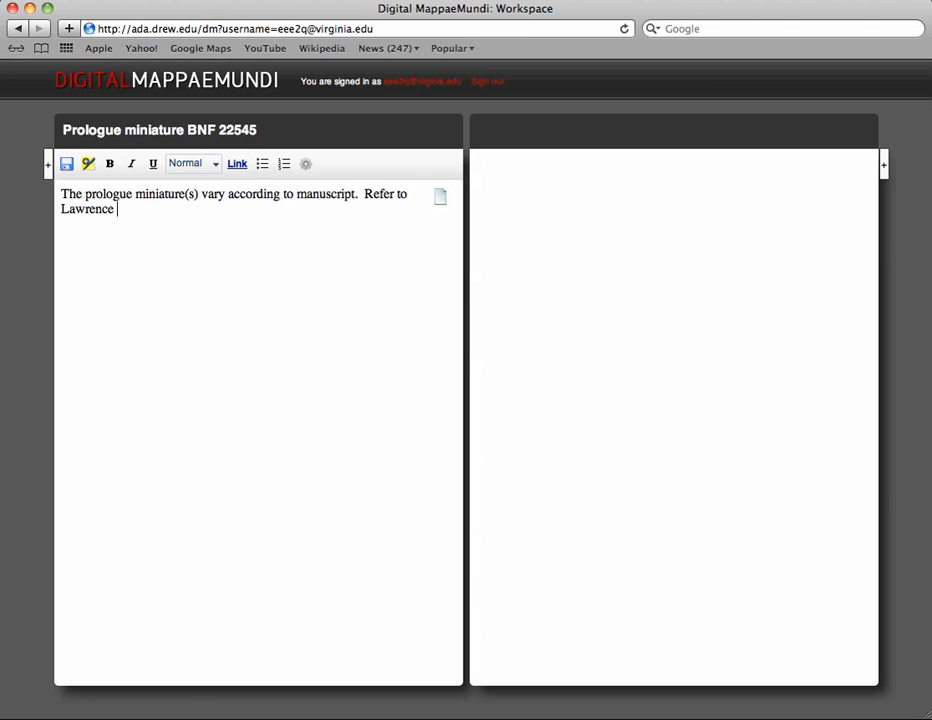
{"action": "type", "text": "Earp's article \""}
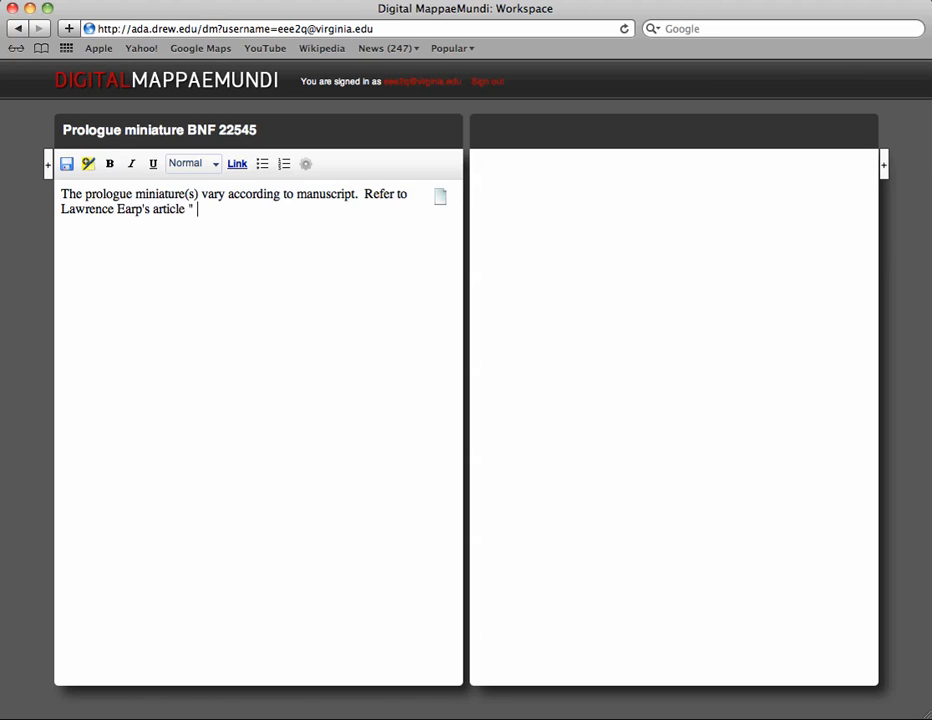
{"action": "type", "text": " Machaut's Role in the "}
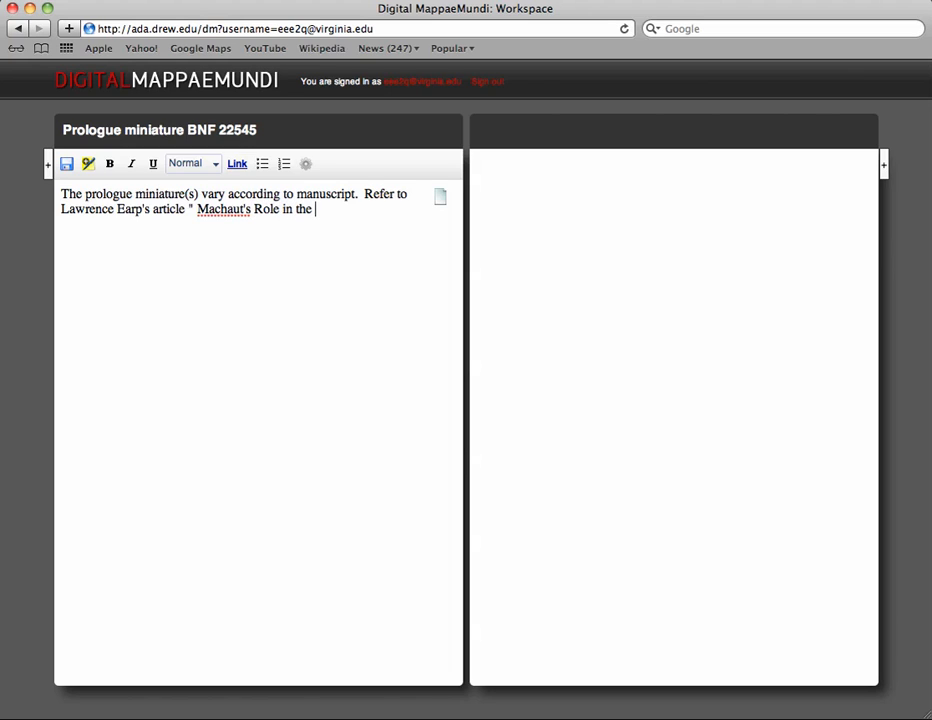
{"action": "type", "text": "Production of "}
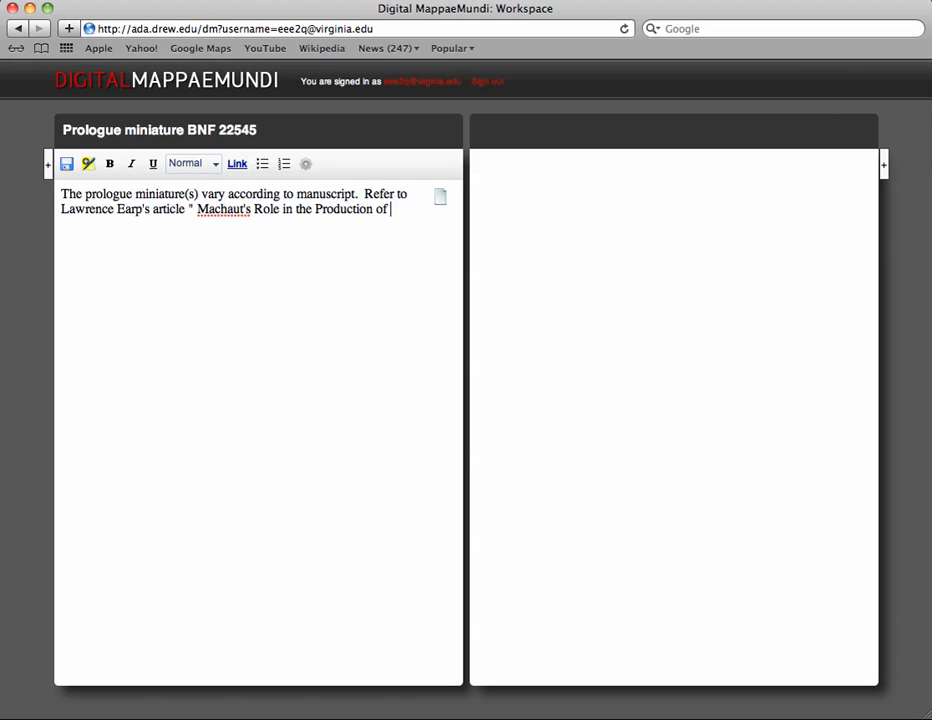
{"action": "type", "text": "Manuscripts"}
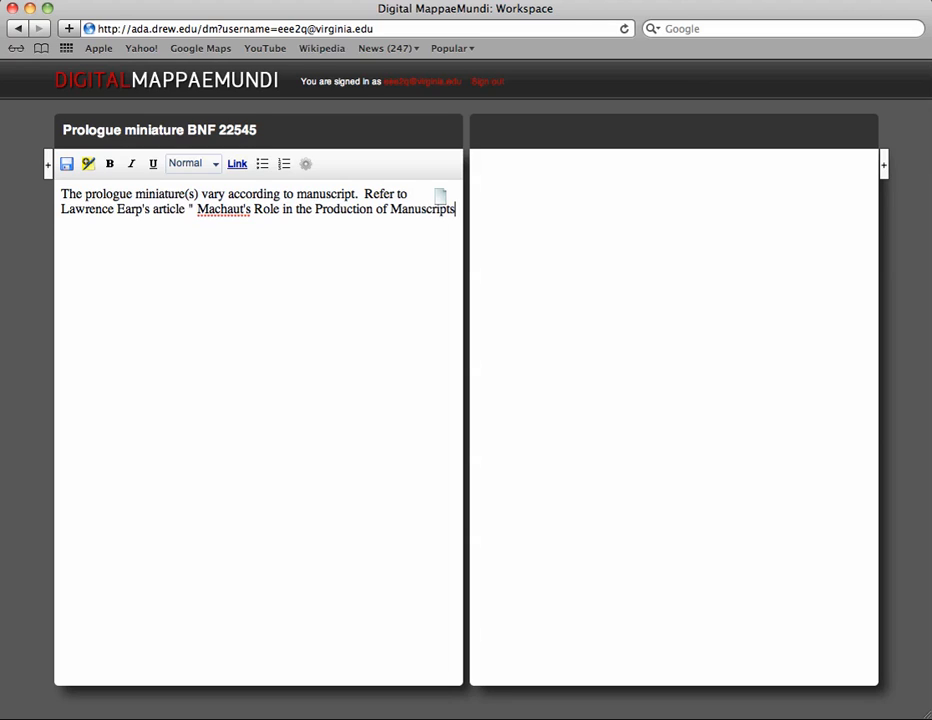
{"action": "type", "text": " of His Works\""}
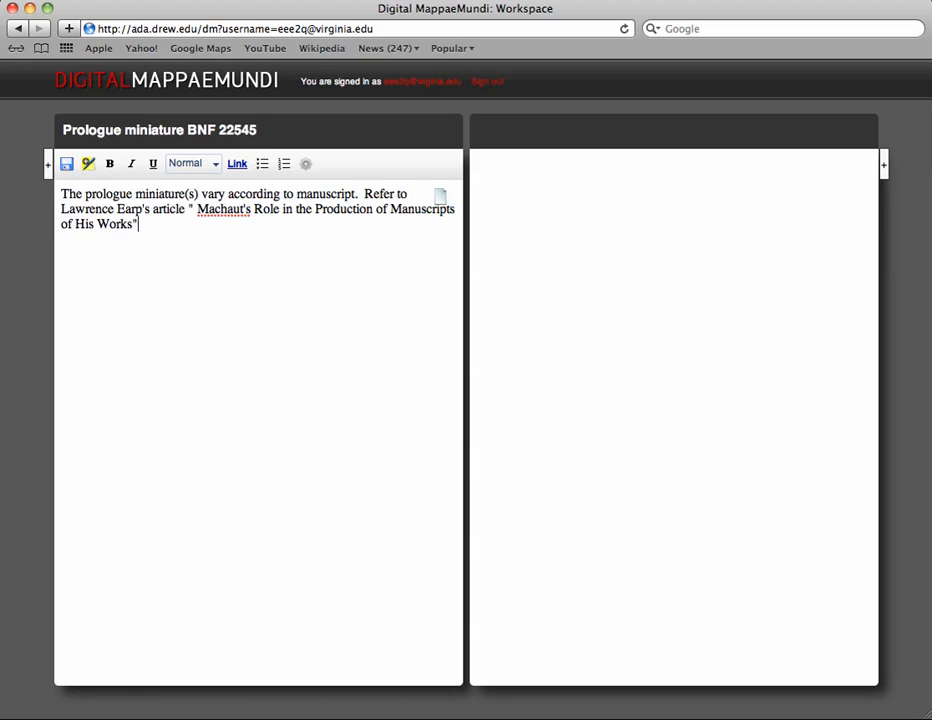
{"action": "type", "text": " and to Stanford"}
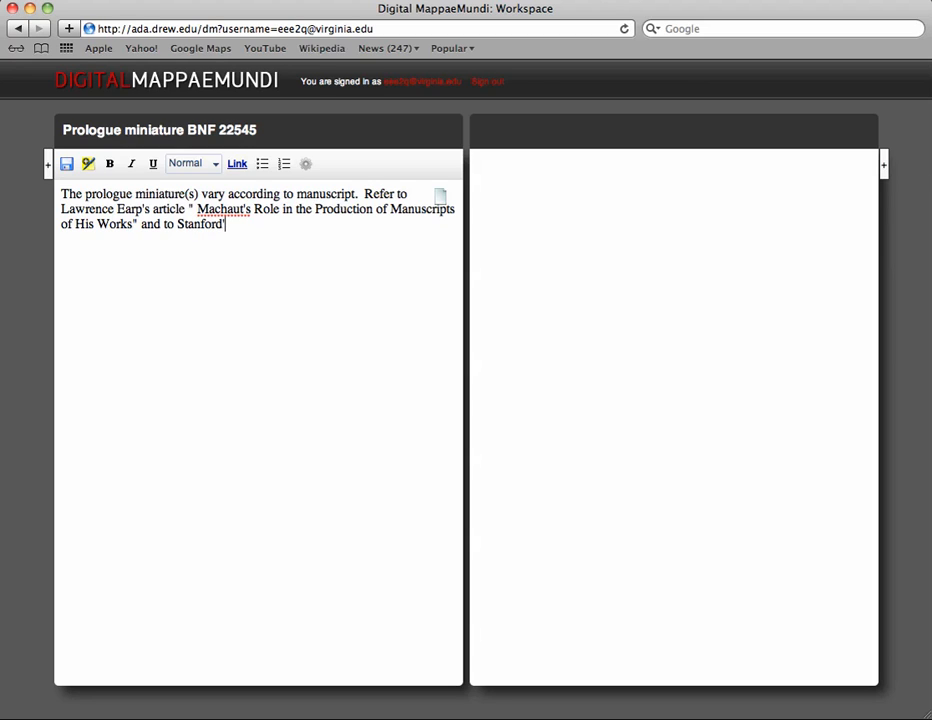
{"action": "type", "text": "'s Machaut manuscript database."}
{"action": "key", "text": "Return"}
{"action": "key", "text": "Return"}
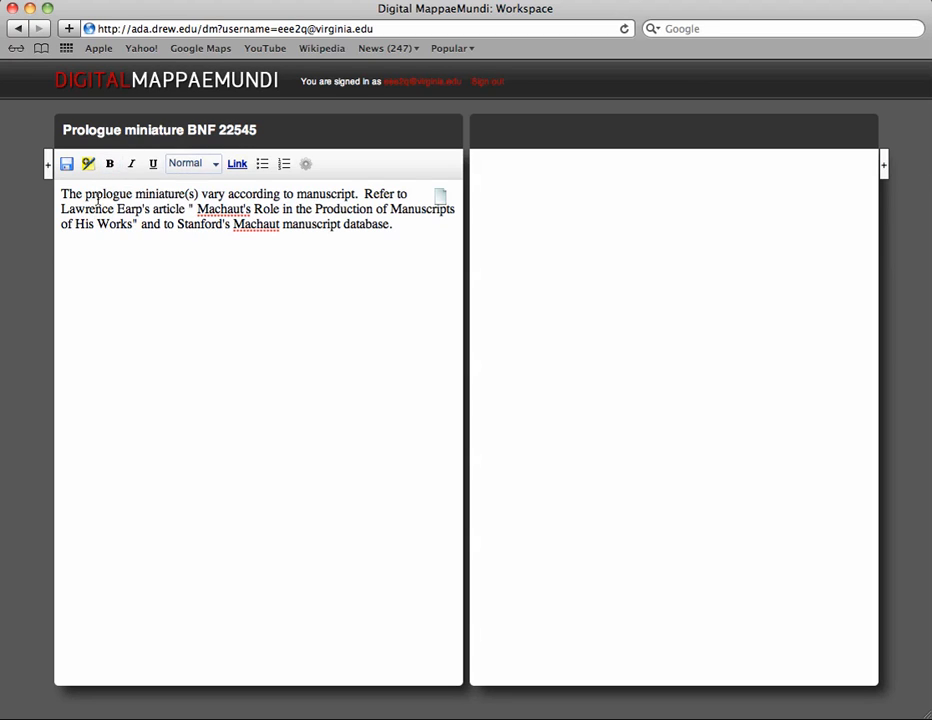
Step: Italicize the author name "Lawrence Earp" in the note
{"action": "key", "text": "Up"}
{"action": "key", "text": "Up"}
{"action": "key", "text": "shift+Right"}
{"action": "key", "text": "shift+Right"}
{"action": "key", "text": "shift+Right"}
{"action": "key", "text": "shift+Right"}
{"action": "key", "text": "shift+Right"}
{"action": "key", "text": "shift+Right"}
{"action": "key", "text": "shift+Right"}
{"action": "key", "text": "shift+Right"}
{"action": "key", "text": "shift+Right"}
{"action": "key", "text": "shift+Right"}
{"action": "key", "text": "shift+Right"}
{"action": "key", "text": "shift+Right"}
{"action": "key", "text": "shift+Right"}
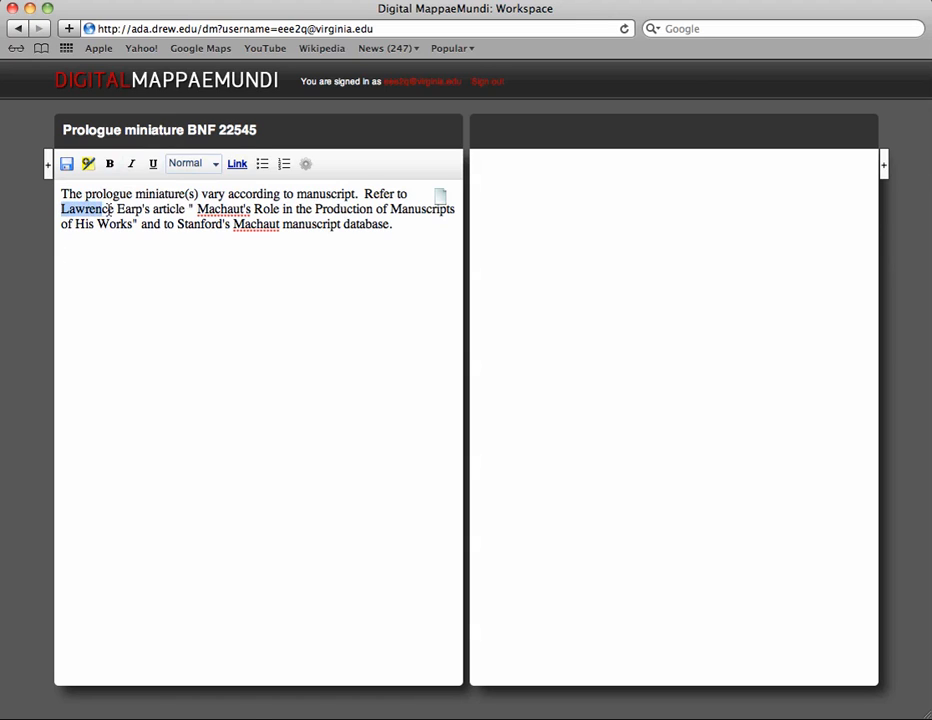
{"action": "left_click", "coordinate": [131, 163]}
{"action": "left_click", "coordinate": [277, 285]}
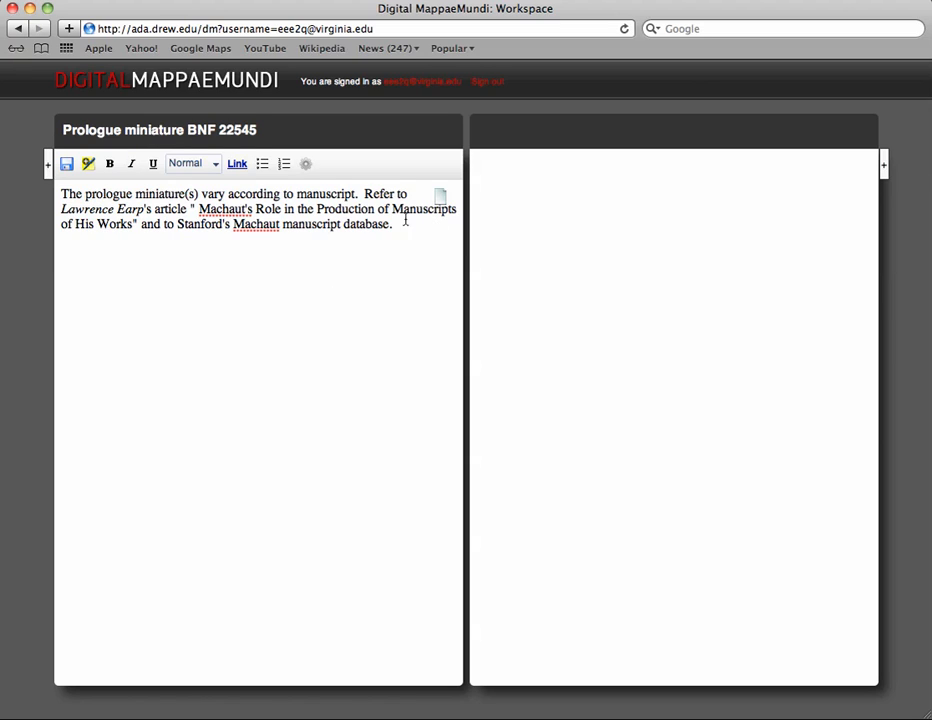
{"action": "left_click_drag", "start_coordinate": [386, 227], "coordinate": [175, 227]}
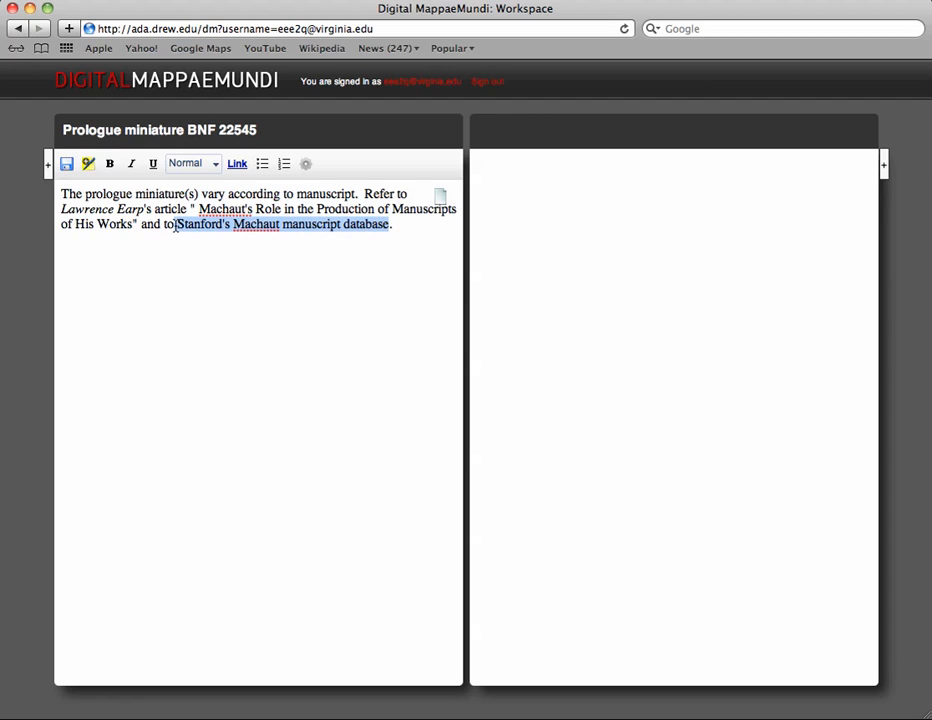
{"action": "left_click", "coordinate": [239, 165]}
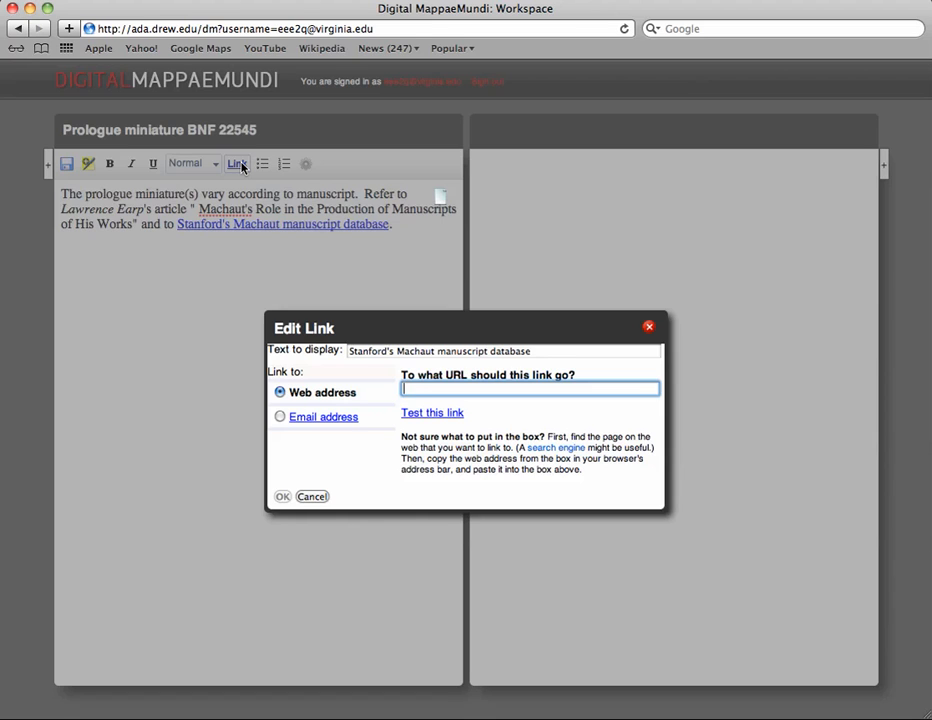
{"action": "type", "text": "http://www.stanford.edu/group/dmstech/cgi-bin/drupal/node/73"}
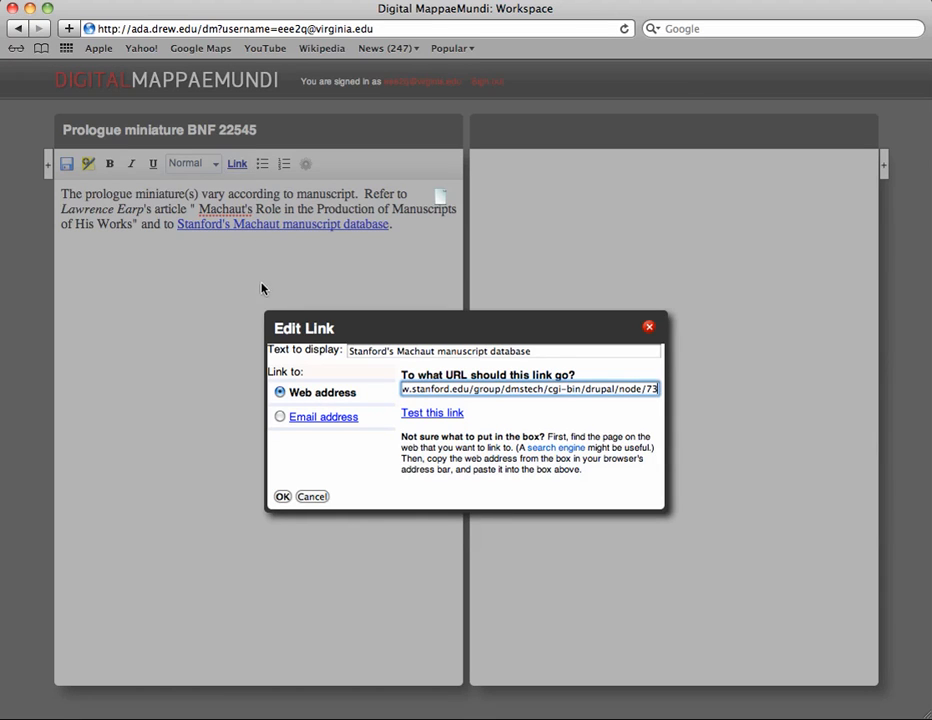
{"action": "left_click", "coordinate": [282, 496]}
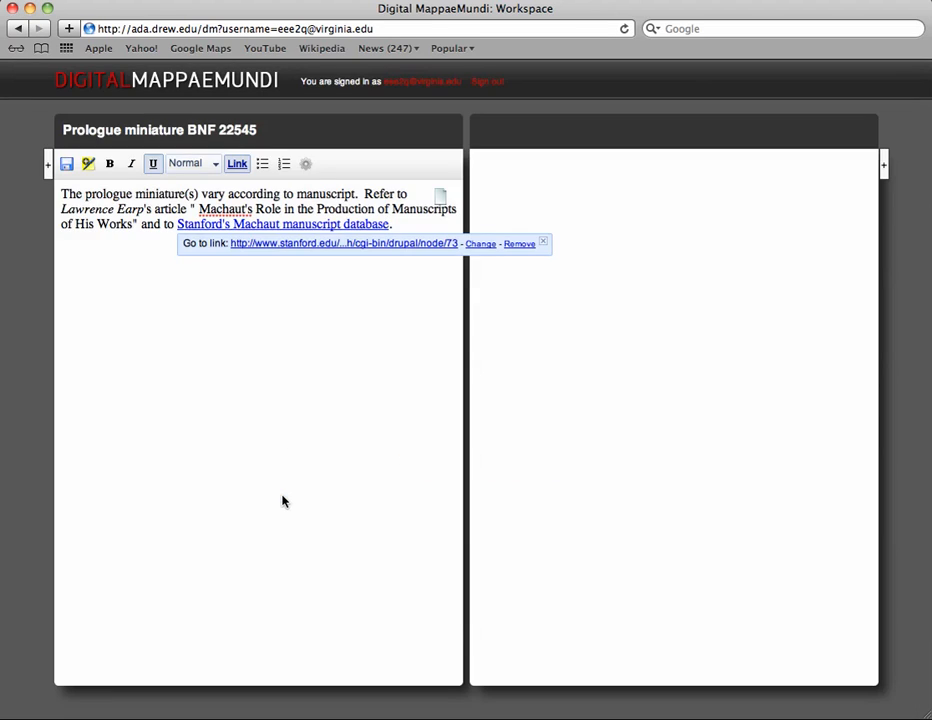
{"action": "left_click", "coordinate": [320, 244]}
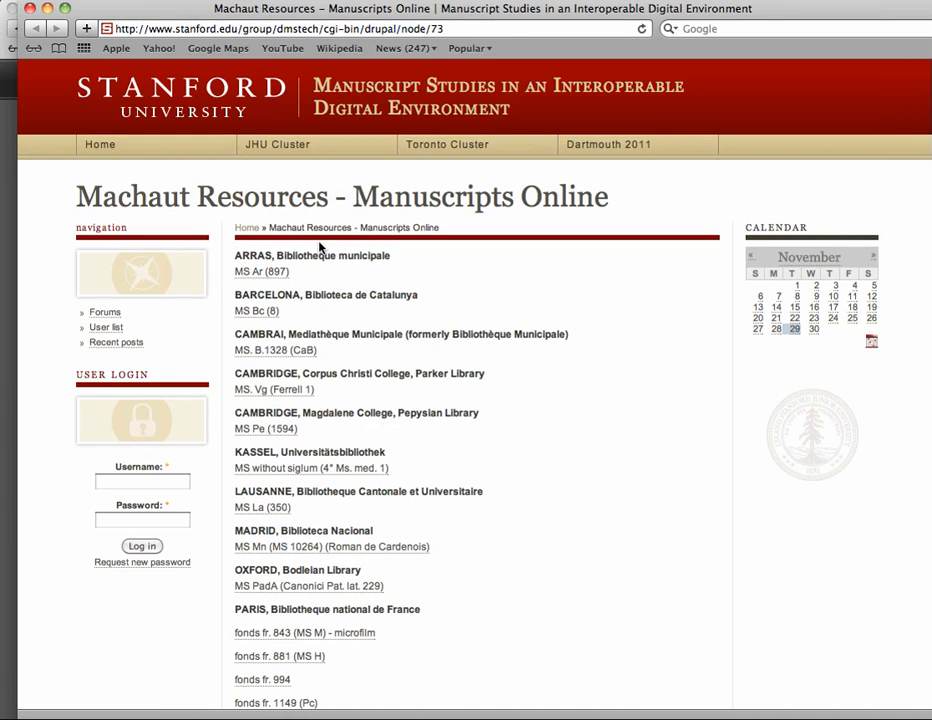
{"action": "key", "text": "super+w"}
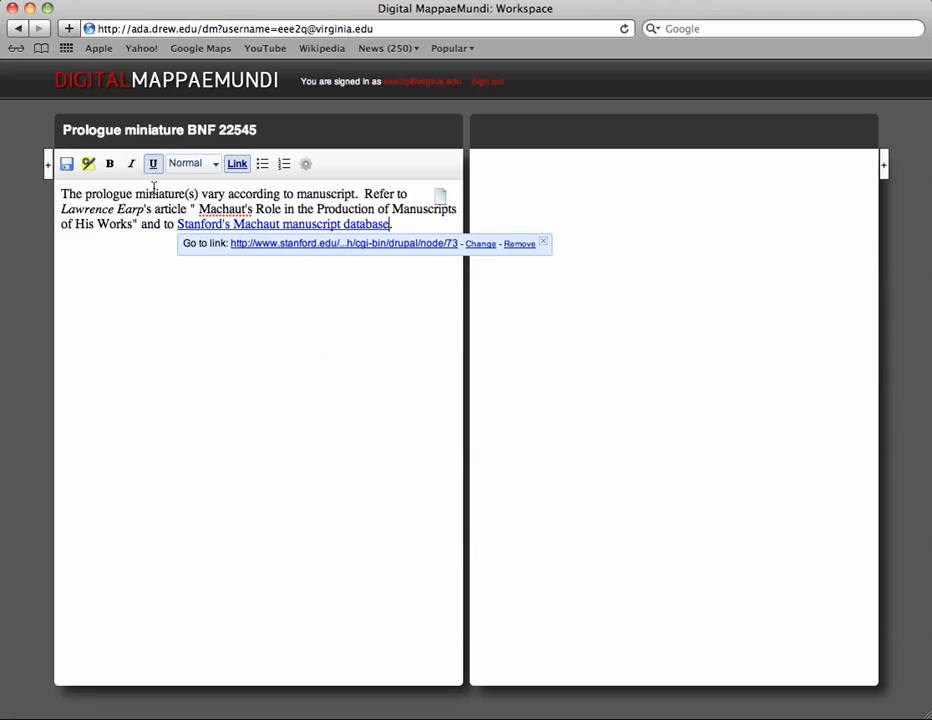
Step: Navigate back to the resource list and forward again to the note document
{"action": "mouse_move", "coordinate": [46, 168]}
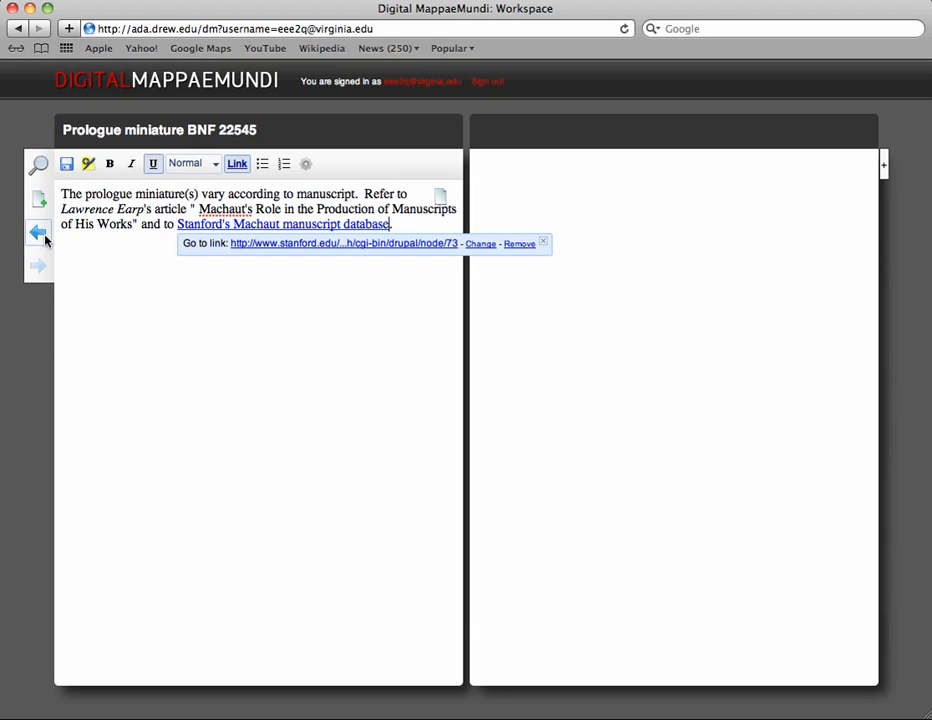
{"action": "left_click", "coordinate": [38, 233]}
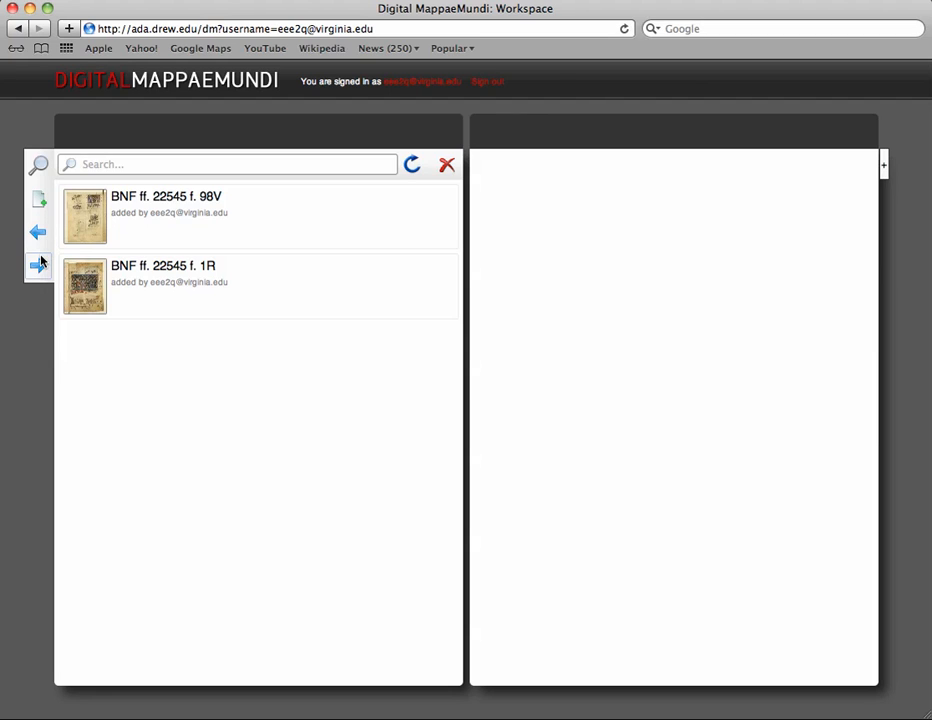
{"action": "left_click", "coordinate": [39, 265]}
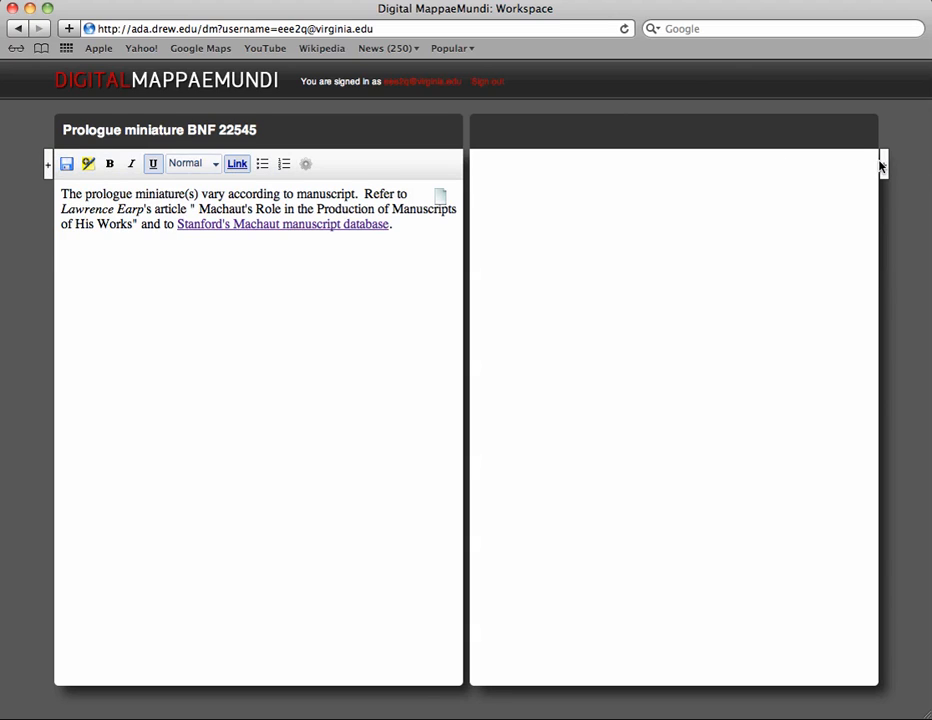
Step: Open the BNF ff. 22545 f. 1R image and zoom into the miniature to examine it closely
{"action": "mouse_move", "coordinate": [884, 166]}
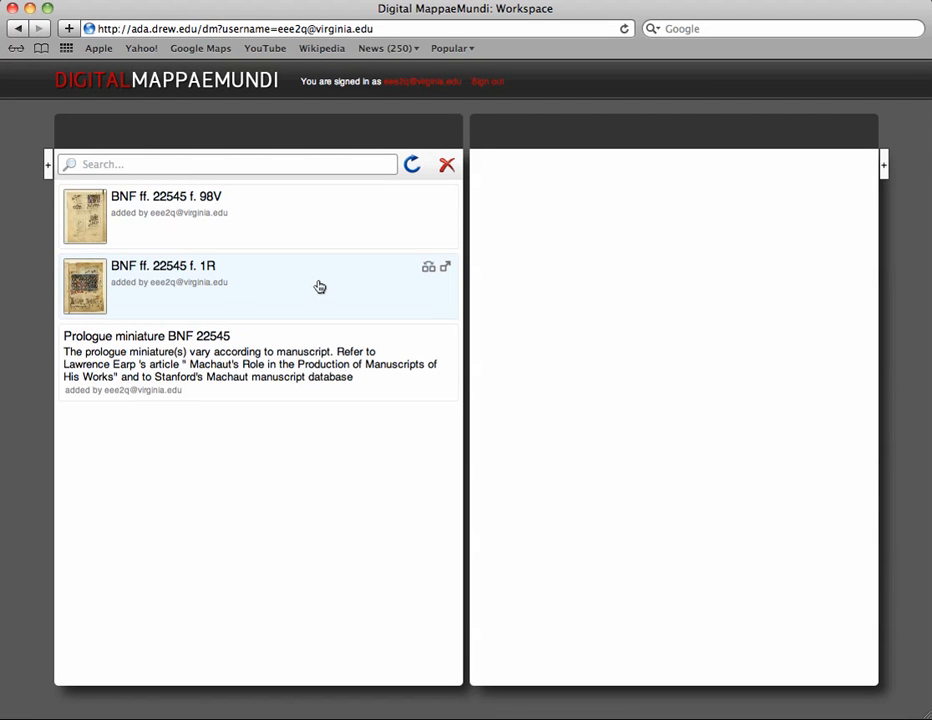
{"action": "left_click", "coordinate": [88, 290]}
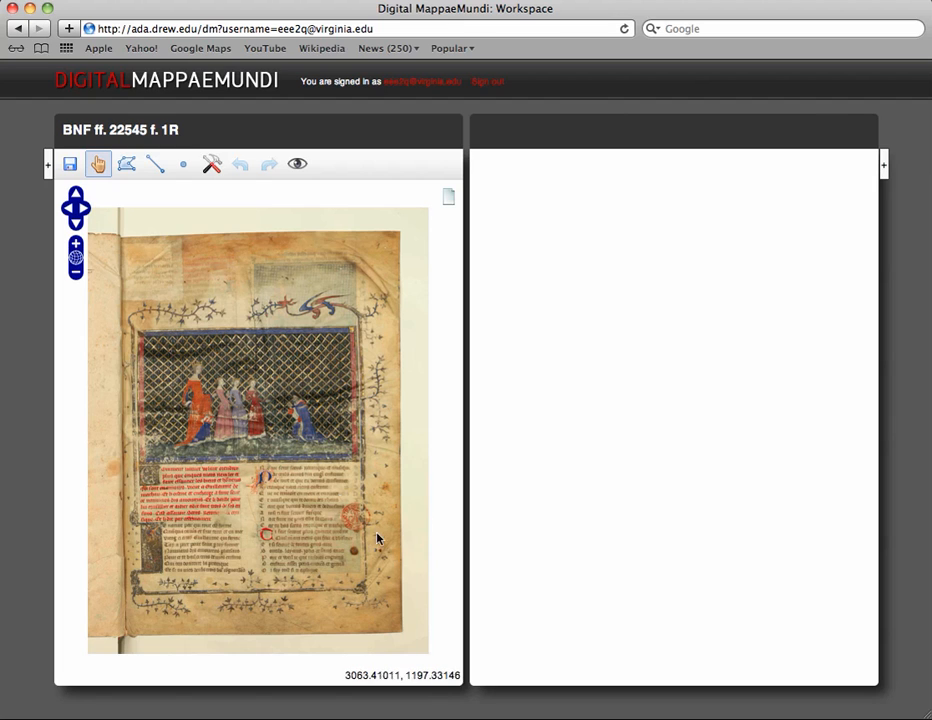
{"action": "double_click", "coordinate": [306, 382]}
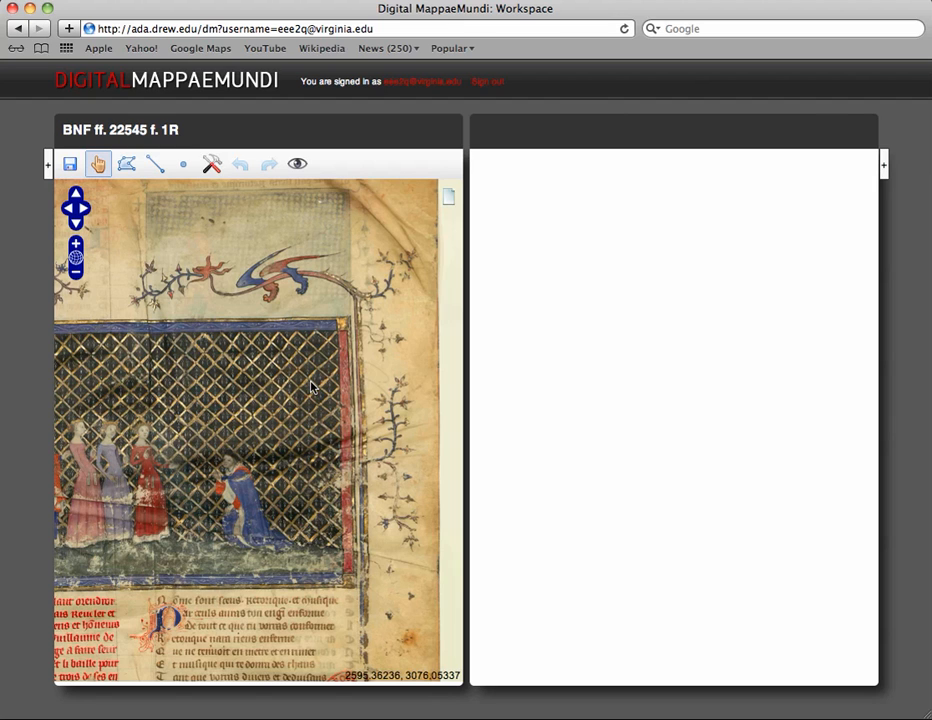
{"action": "double_click", "coordinate": [207, 388]}
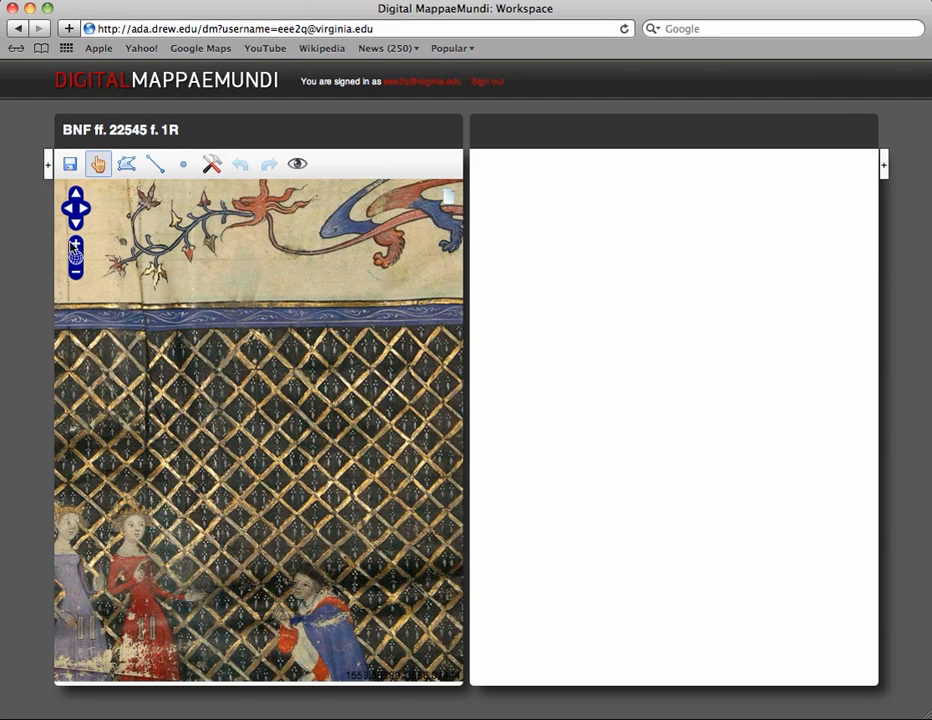
{"action": "left_click", "coordinate": [76, 246]}
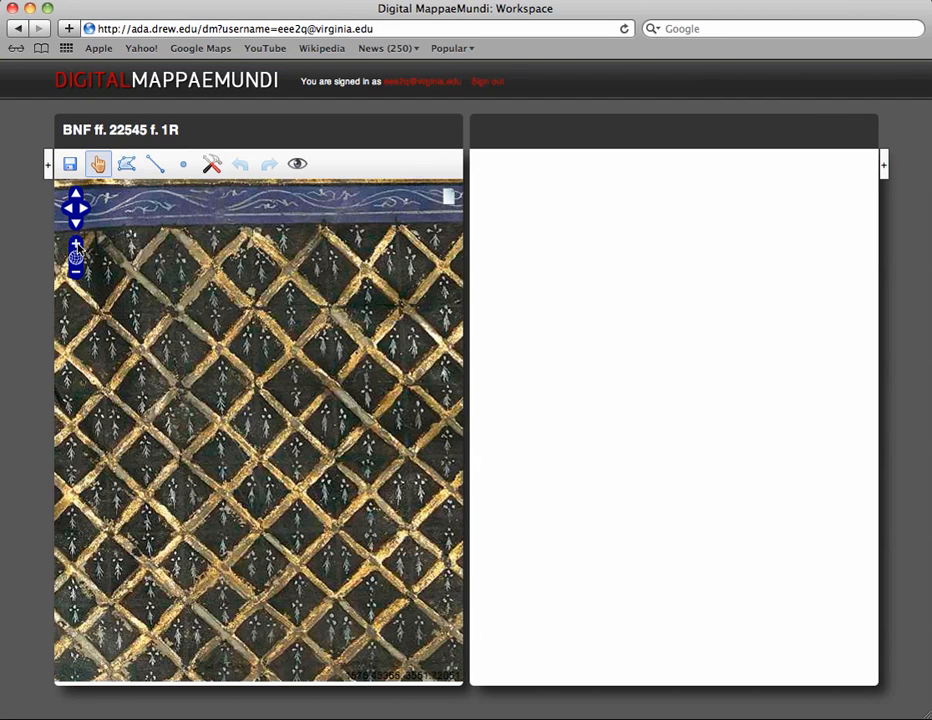
{"action": "left_click", "coordinate": [77, 272]}
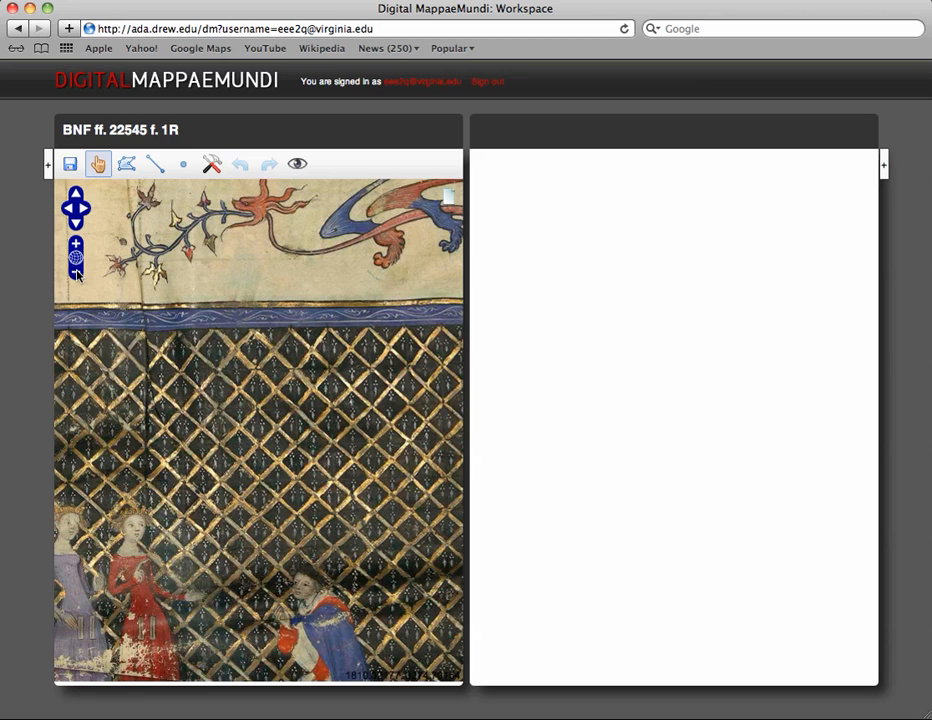
{"action": "left_click", "coordinate": [70, 209]}
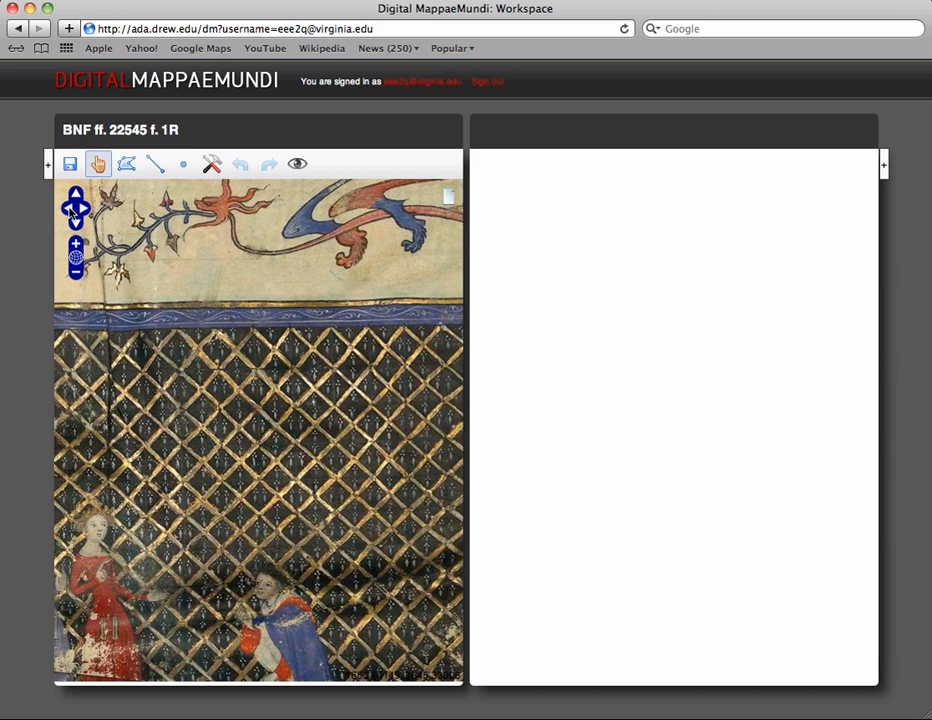
{"action": "left_click", "coordinate": [70, 211]}
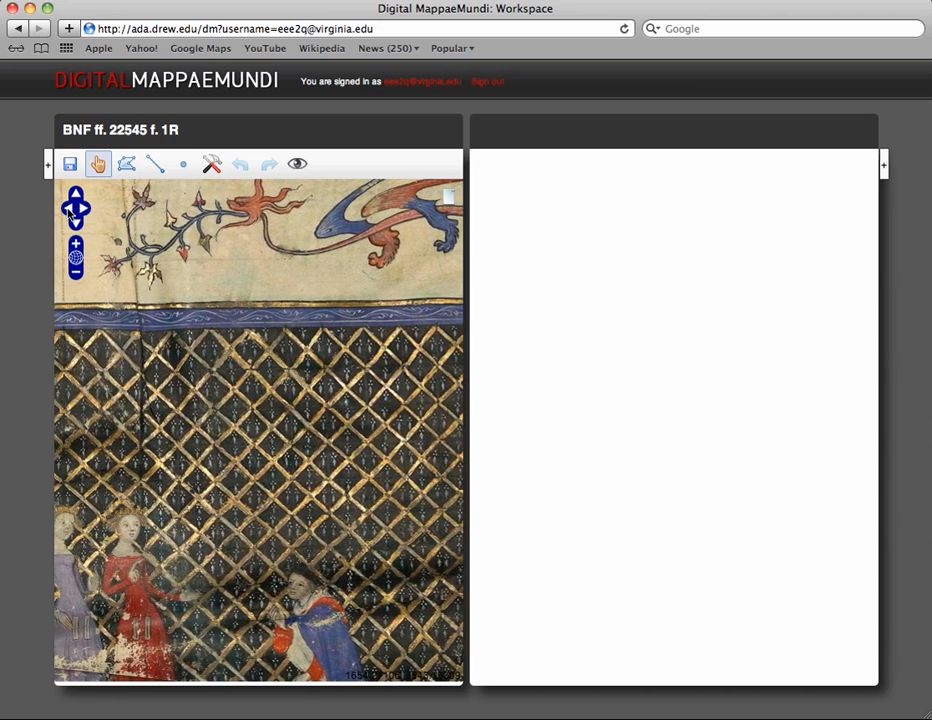
{"action": "left_click", "coordinate": [76, 259]}
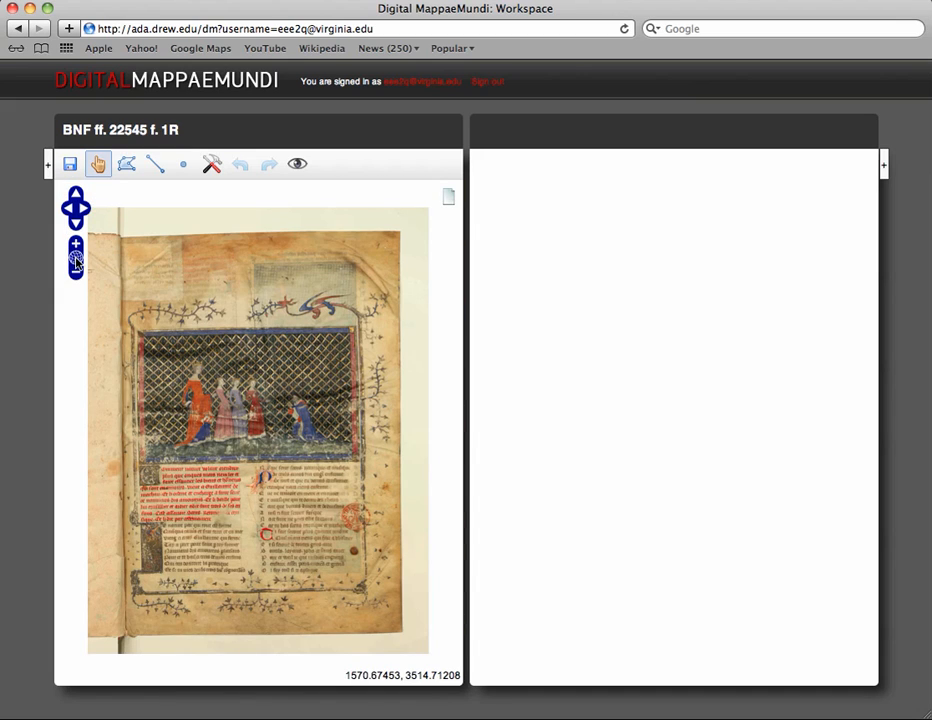
Step: Place a point on the kneeling figure and draw a line along the miniature's lower edge
{"action": "left_click", "coordinate": [184, 167]}
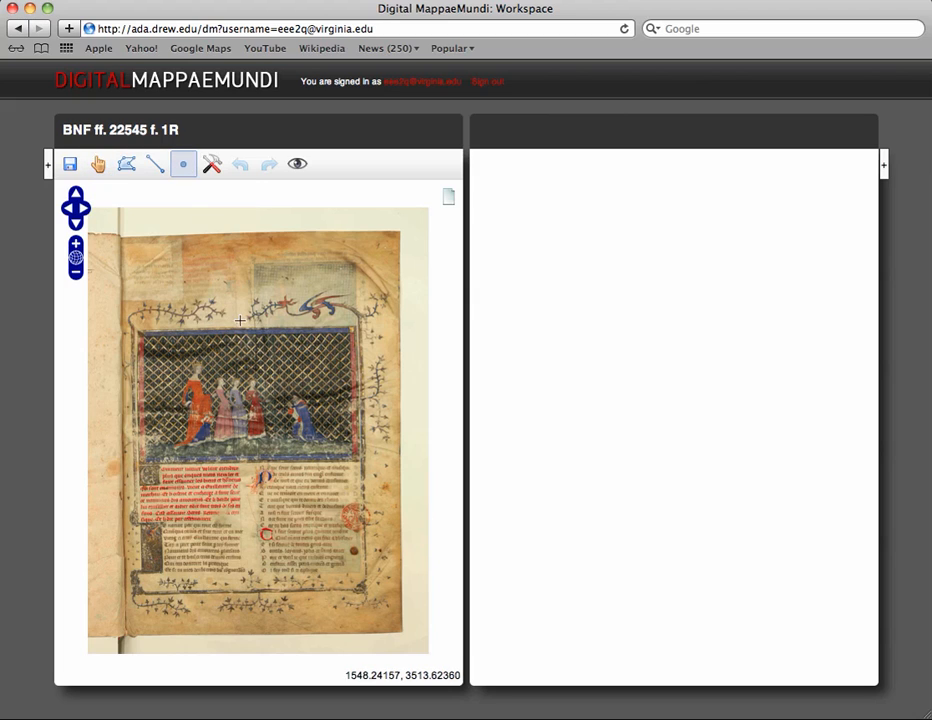
{"action": "left_click", "coordinate": [302, 409]}
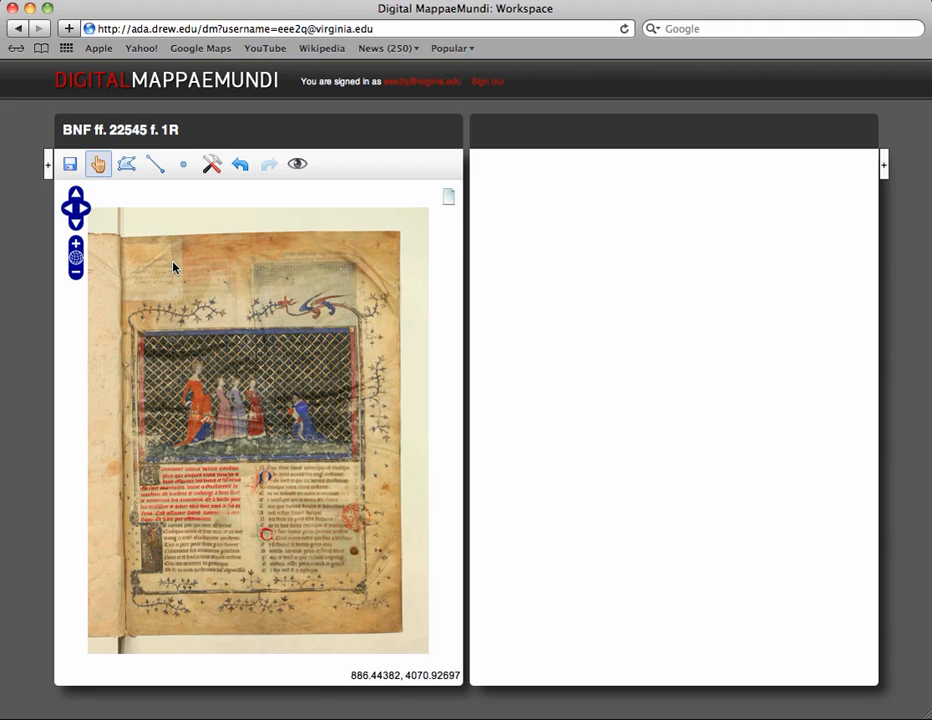
{"action": "left_click", "coordinate": [155, 166]}
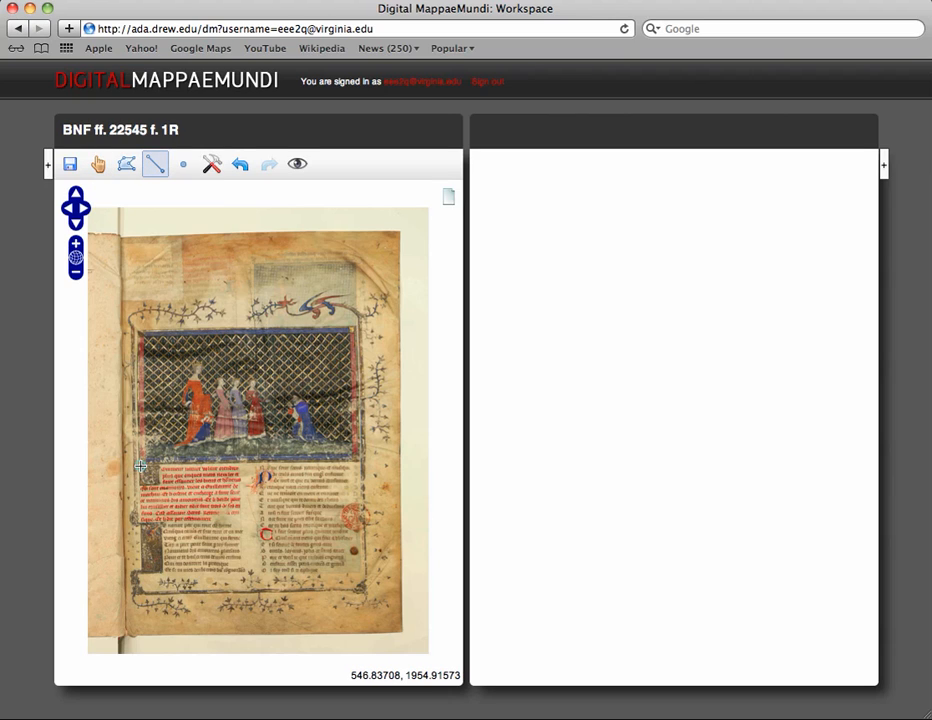
{"action": "left_click", "coordinate": [141, 465]}
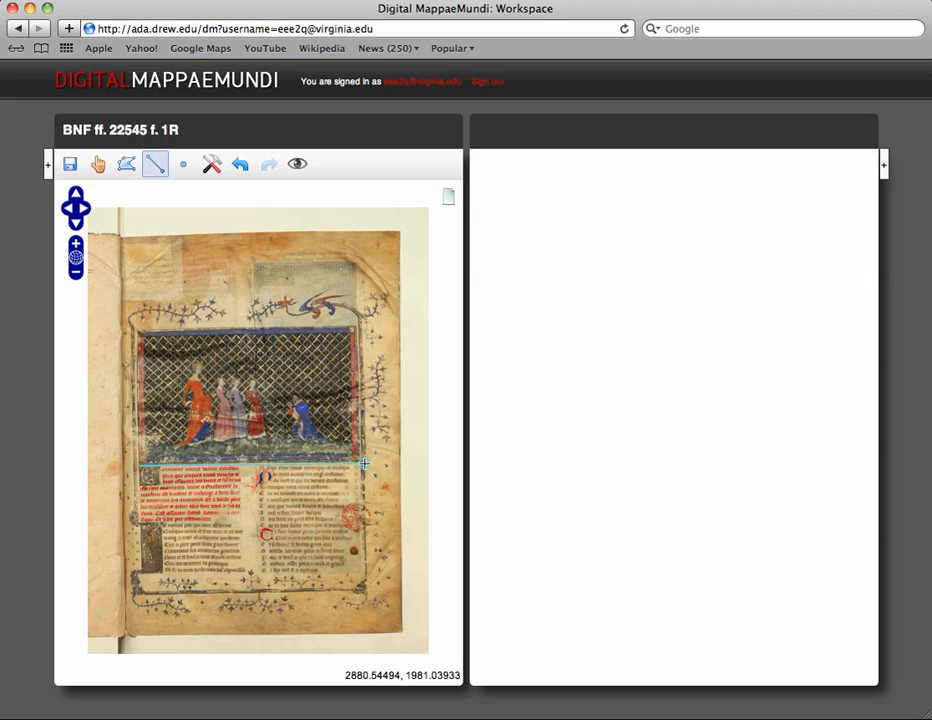
{"action": "double_click", "coordinate": [365, 463]}
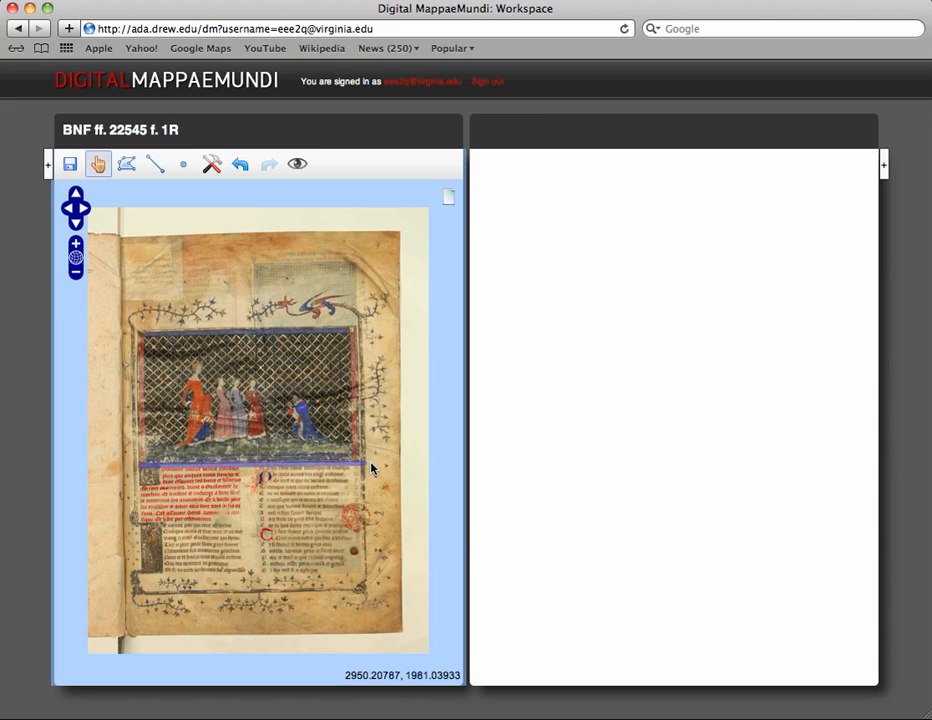
Step: Draw a four-cornered polygon outlining the whole prologue miniature
{"action": "left_click", "coordinate": [126, 163]}
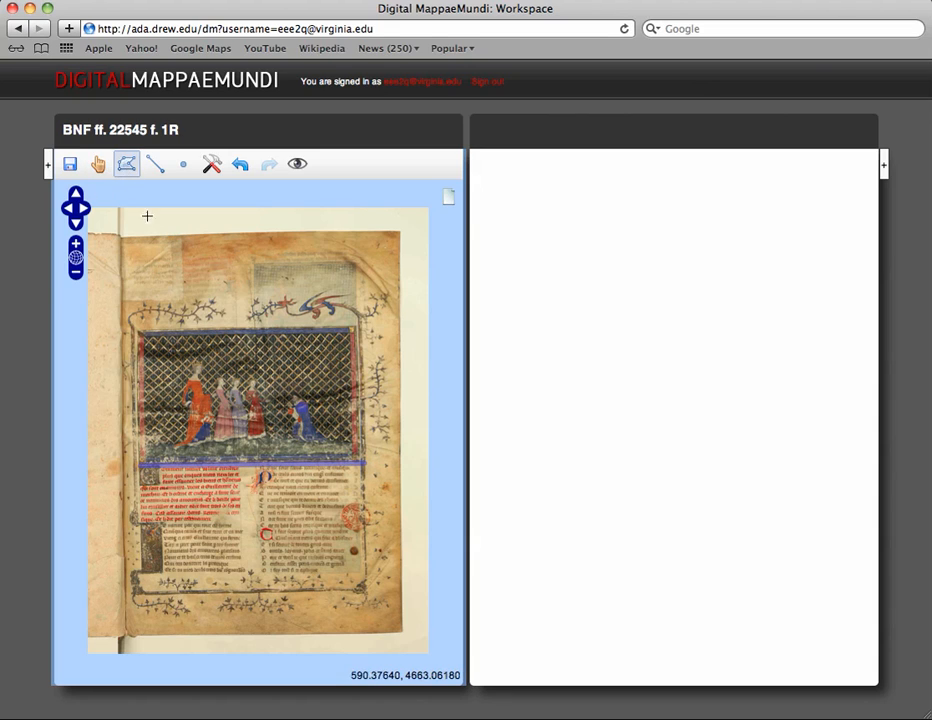
{"action": "left_click", "coordinate": [134, 328]}
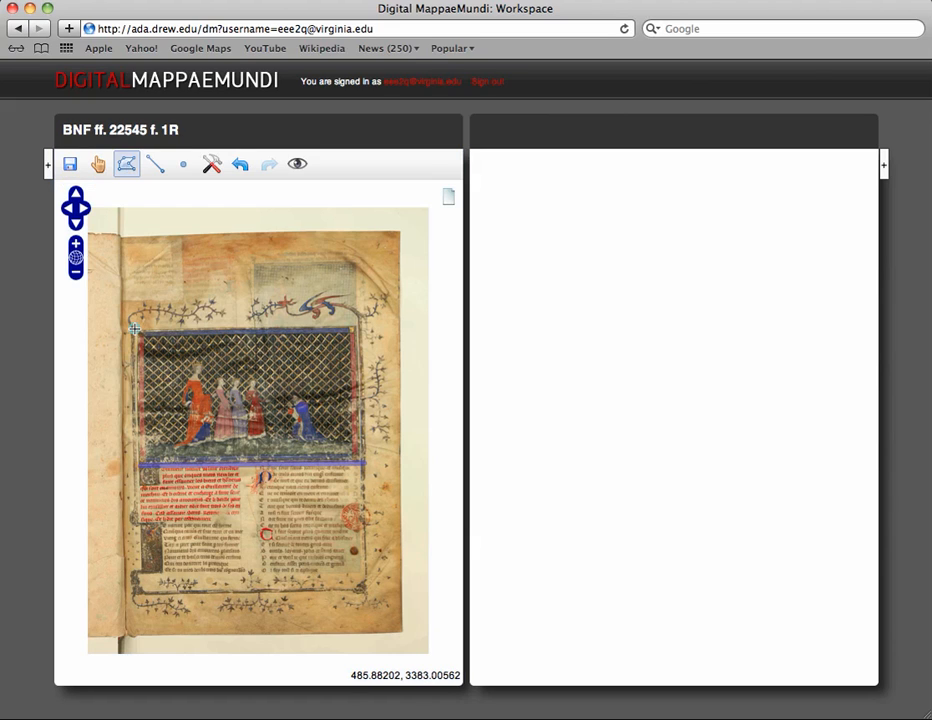
{"action": "left_click", "coordinate": [137, 470]}
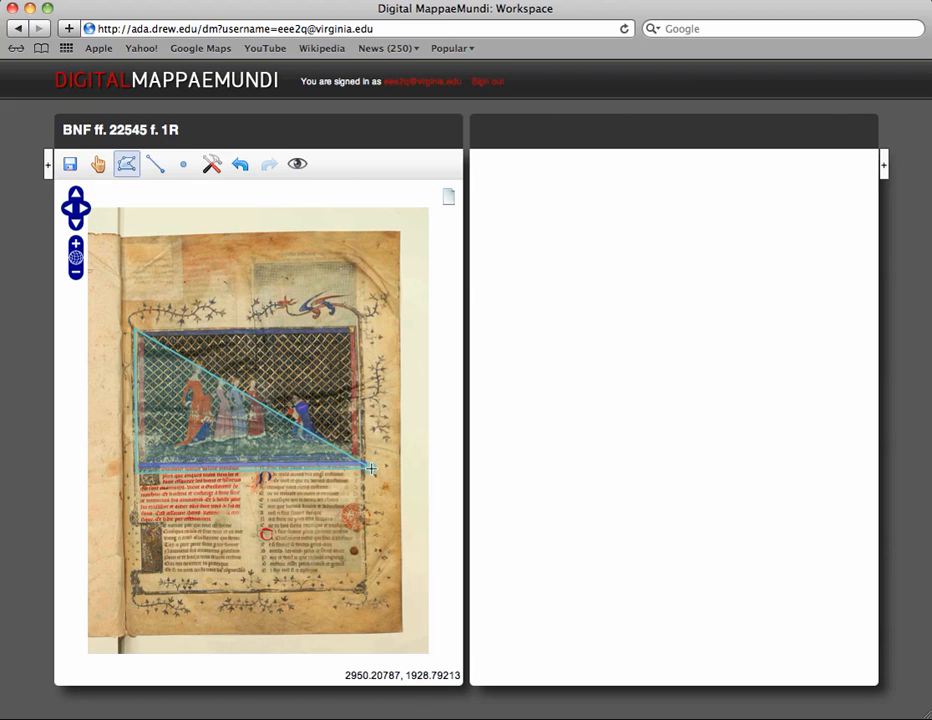
{"action": "left_click", "coordinate": [370, 467]}
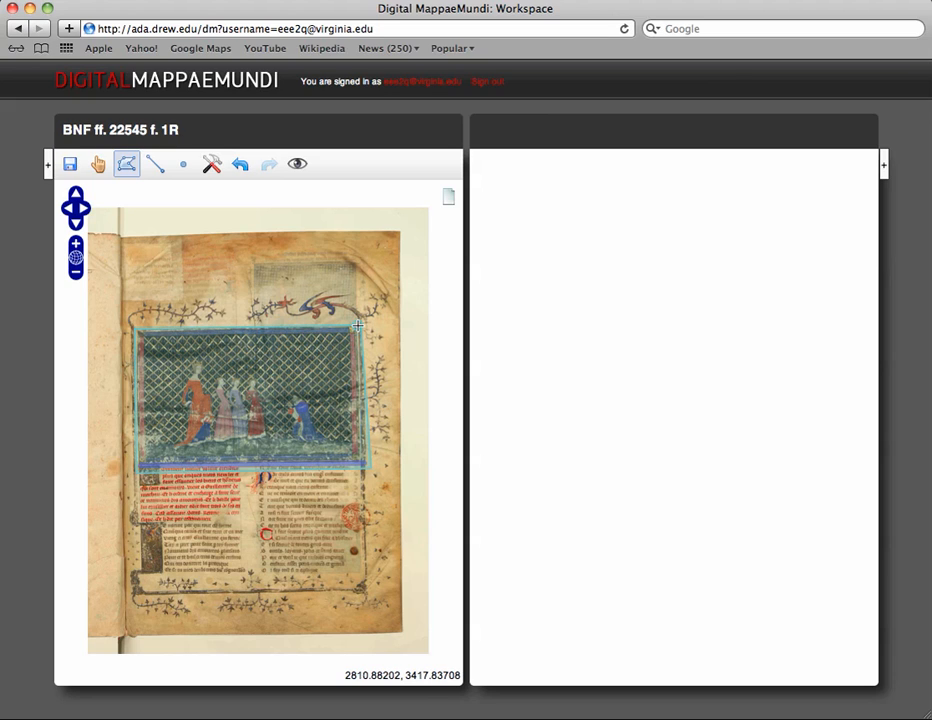
{"action": "double_click", "coordinate": [357, 326]}
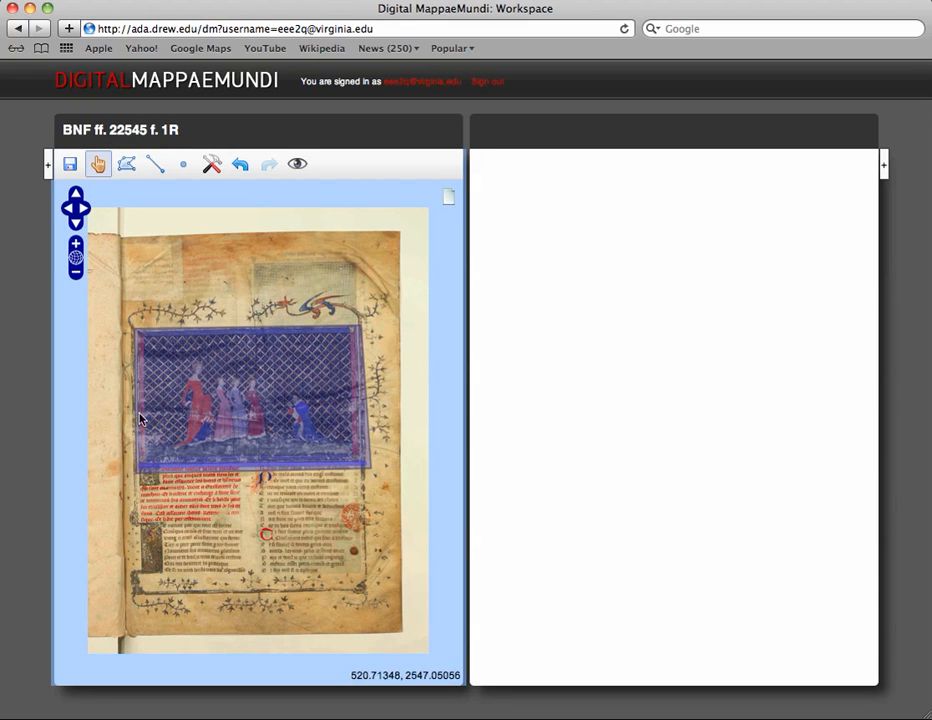
Step: Adjust the polygon's top-right and bottom-right corners with the modify tool, undoing the last corner move
{"action": "left_click", "coordinate": [211, 166]}
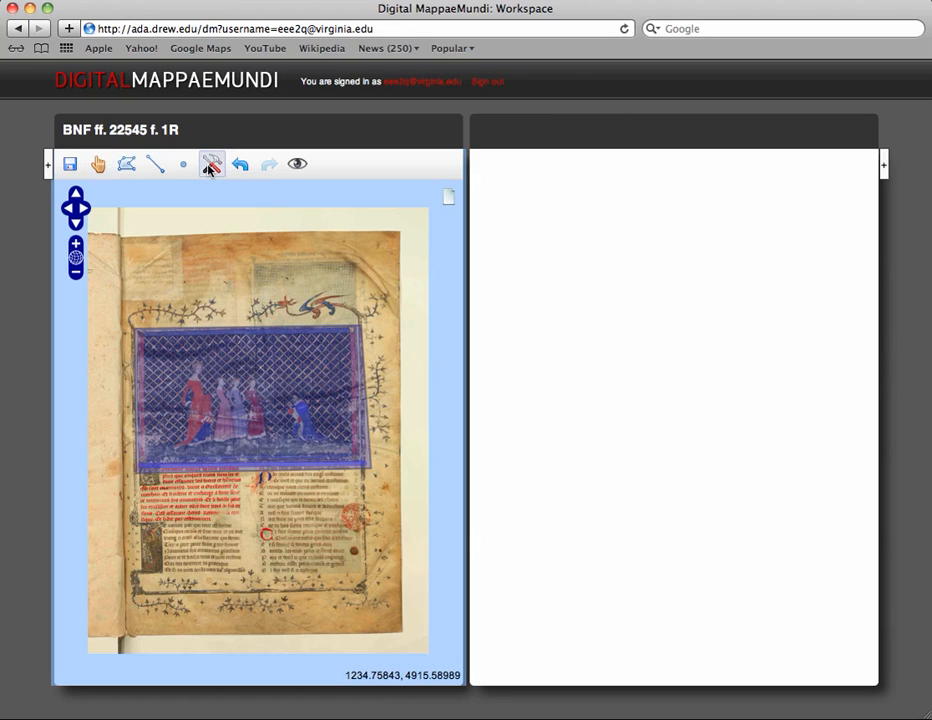
{"action": "left_click", "coordinate": [265, 397]}
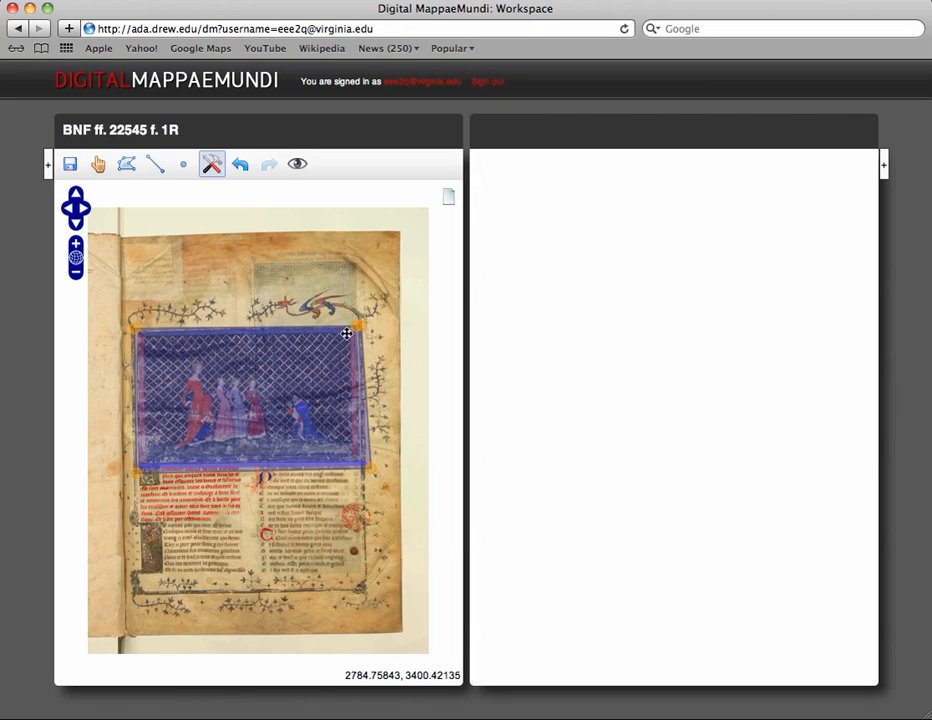
{"action": "left_click_drag", "start_coordinate": [346, 333], "coordinate": [345, 338]}
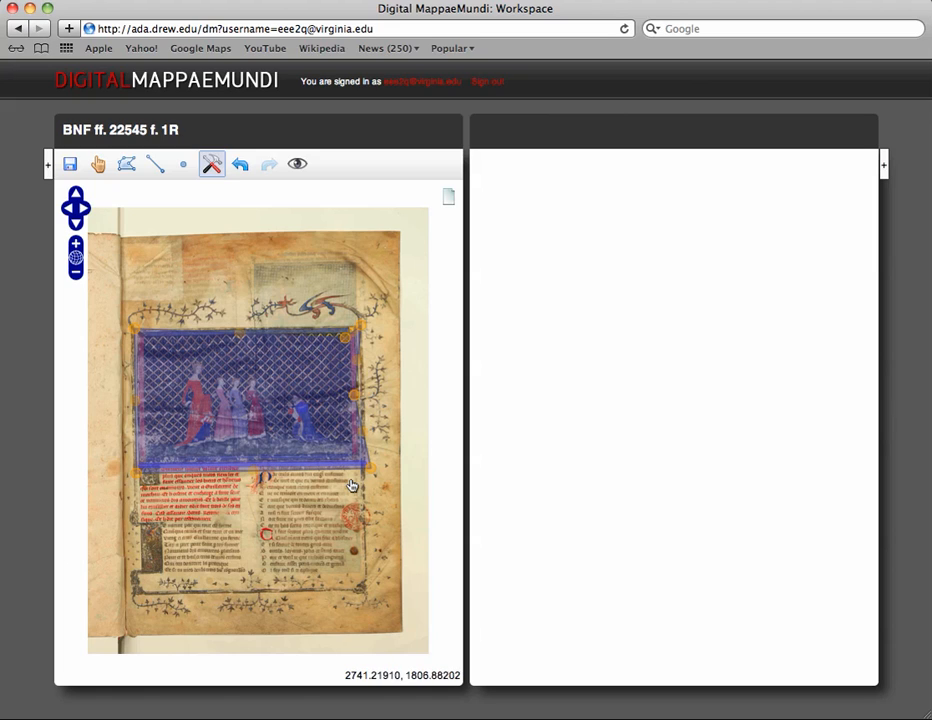
{"action": "left_click_drag", "start_coordinate": [366, 467], "coordinate": [360, 464]}
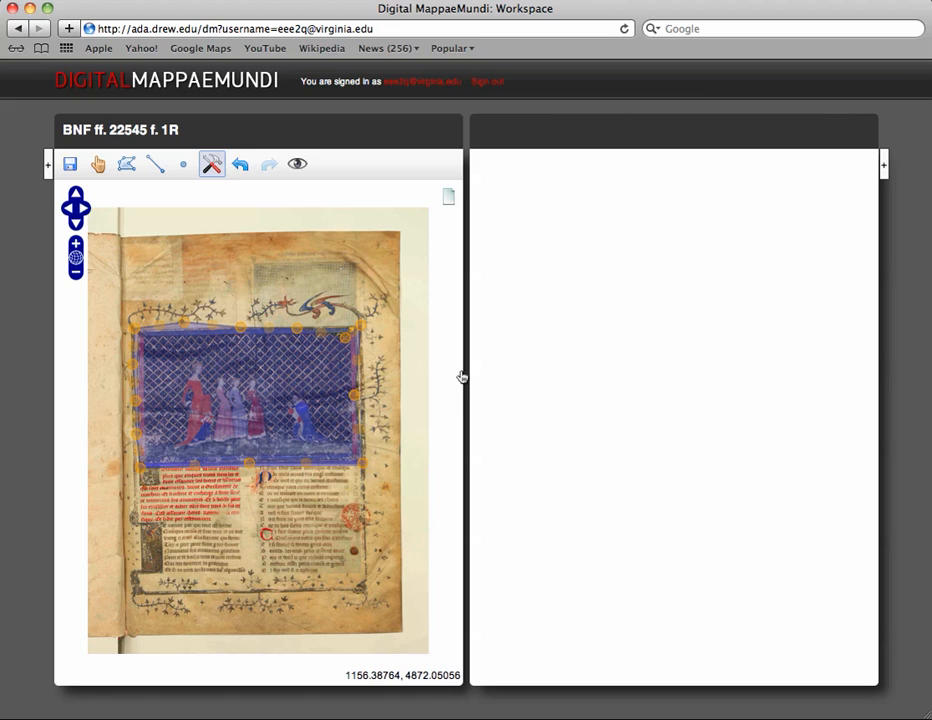
{"action": "left_click", "coordinate": [380, 448]}
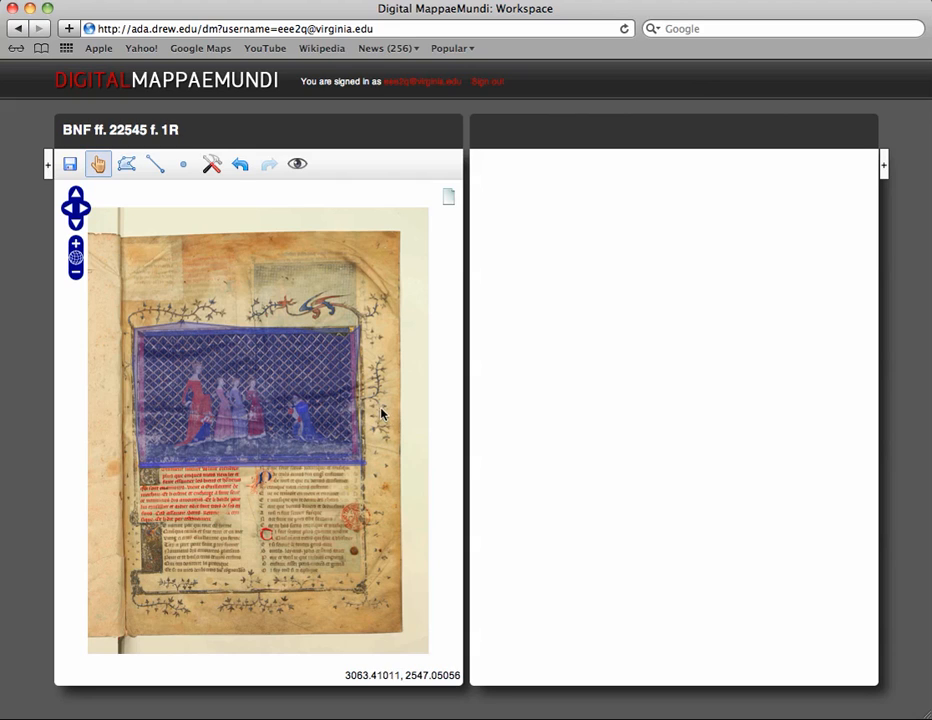
{"action": "left_click", "coordinate": [240, 167]}
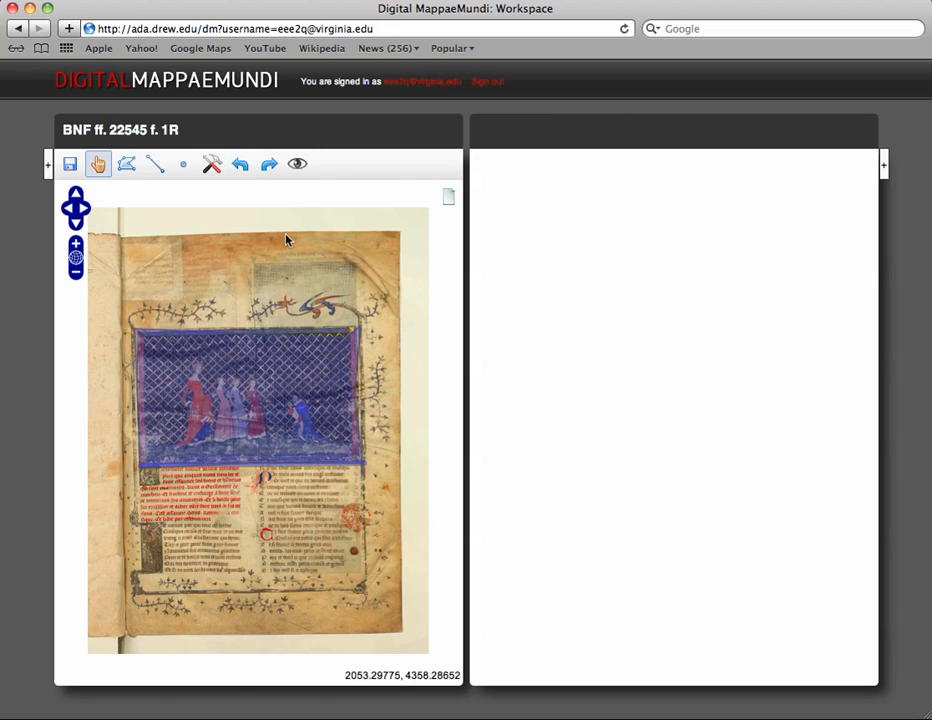
Step: Hide and show the marker layer, then open a new text annotation on the miniature polygon
{"action": "left_click", "coordinate": [298, 165]}
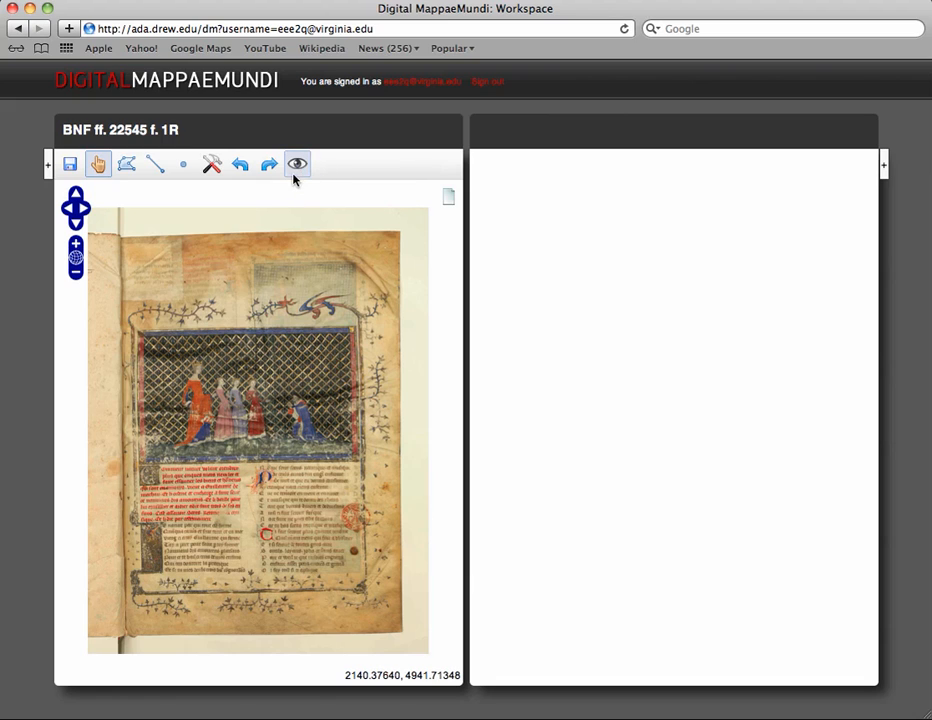
{"action": "left_click", "coordinate": [296, 168]}
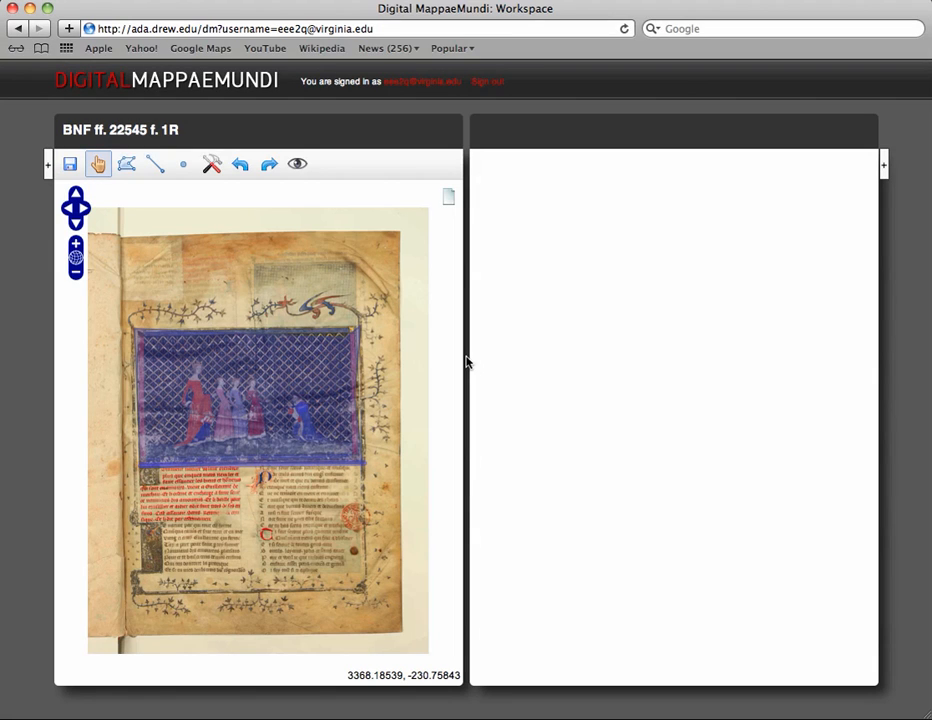
{"action": "left_click", "coordinate": [267, 390]}
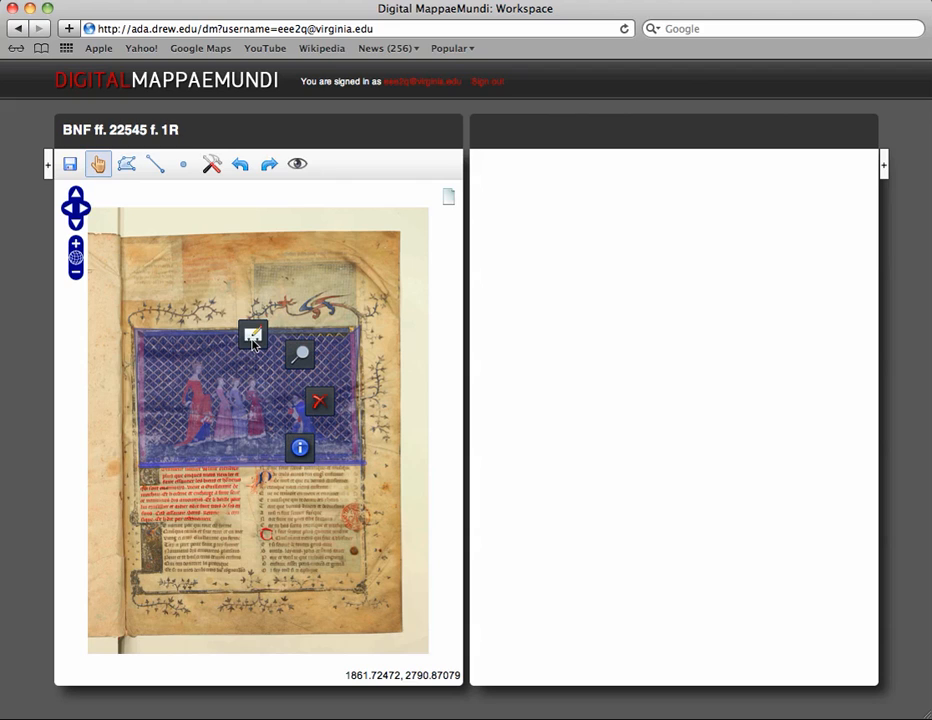
{"action": "left_click", "coordinate": [252, 338]}
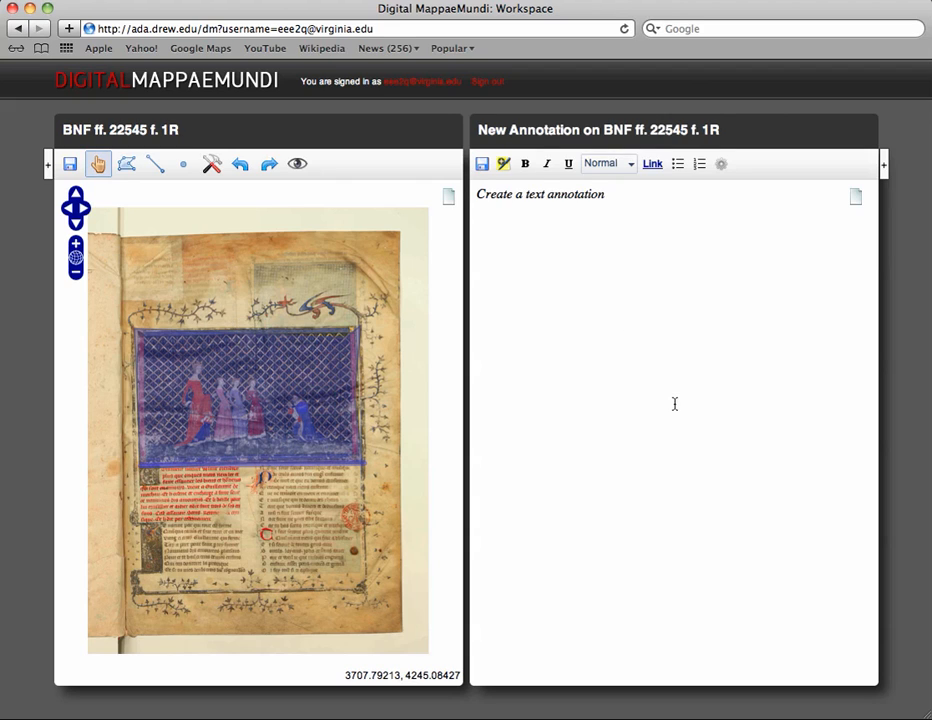
Step: Rename the new annotation's title to Prologue Miniature on BNF ff. 22545 f. 1R
{"action": "left_click", "coordinate": [540, 132]}
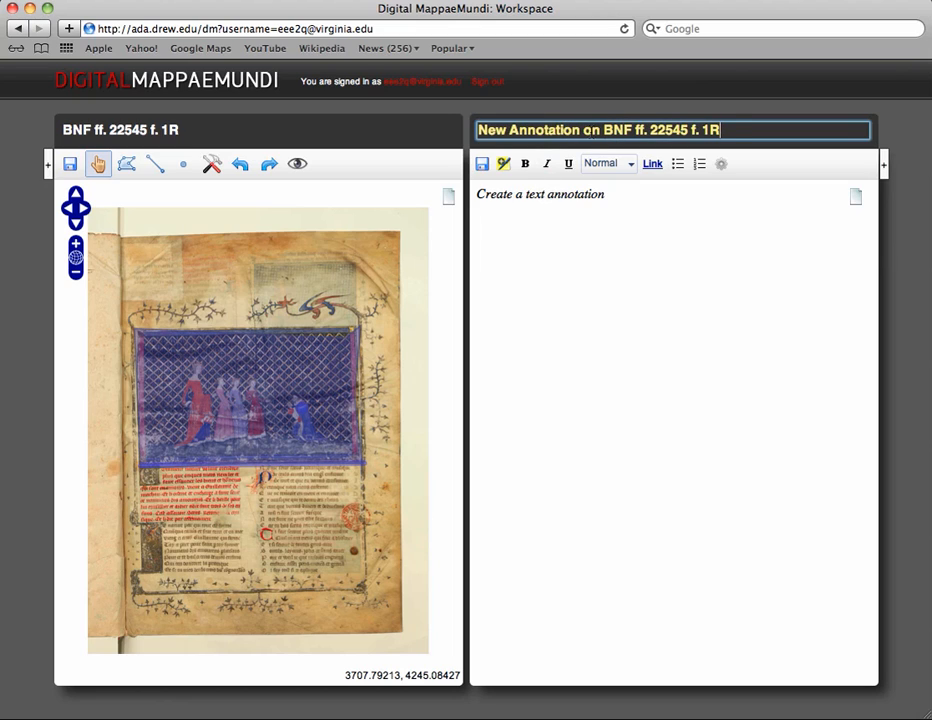
{"action": "left_click", "coordinate": [562, 130]}
{"action": "key", "text": "BackSpace"}
{"action": "key", "text": "BackSpace"}
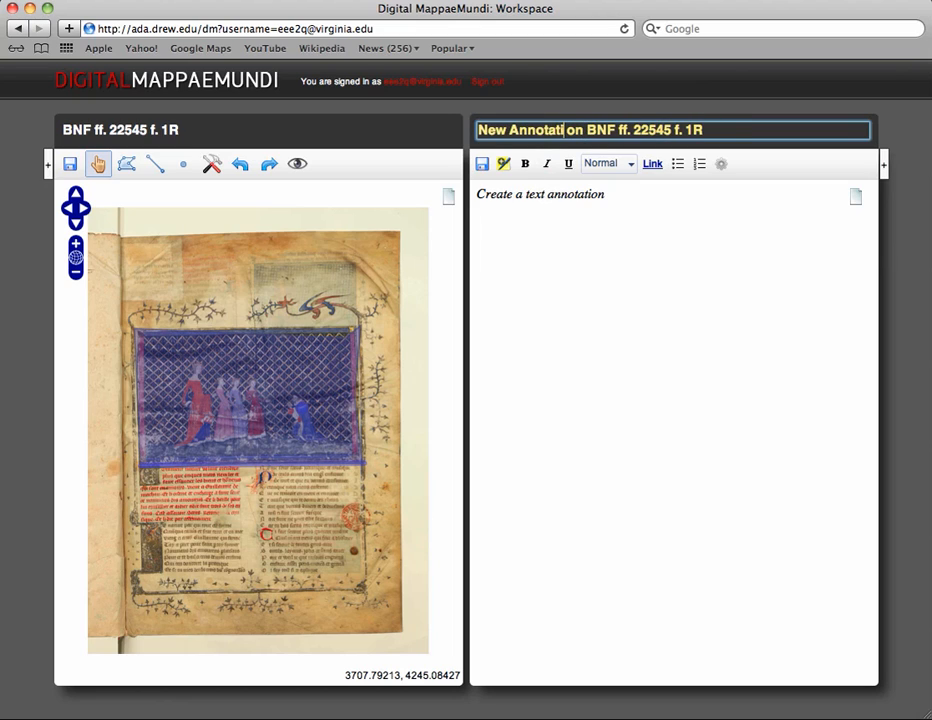
{"action": "key", "text": "BackSpace"}
{"action": "key", "text": "BackSpace"}
{"action": "key", "text": "BackSpace"}
{"action": "key", "text": "BackSpace"}
{"action": "key", "text": "BackSpace"}
{"action": "key", "text": "BackSpace"}
{"action": "key", "text": "BackSpace"}
{"action": "key", "text": "BackSpace"}
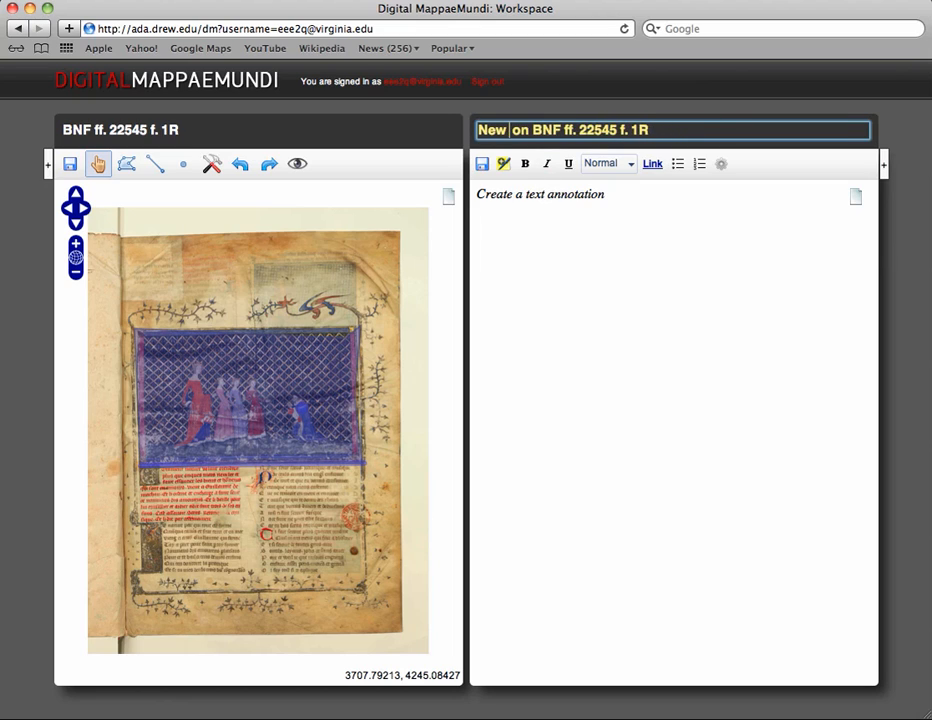
{"action": "key", "text": "BackSpace"}
{"action": "key", "text": "BackSpace"}
{"action": "key", "text": "BackSpace"}
{"action": "key", "text": "BackSpace"}
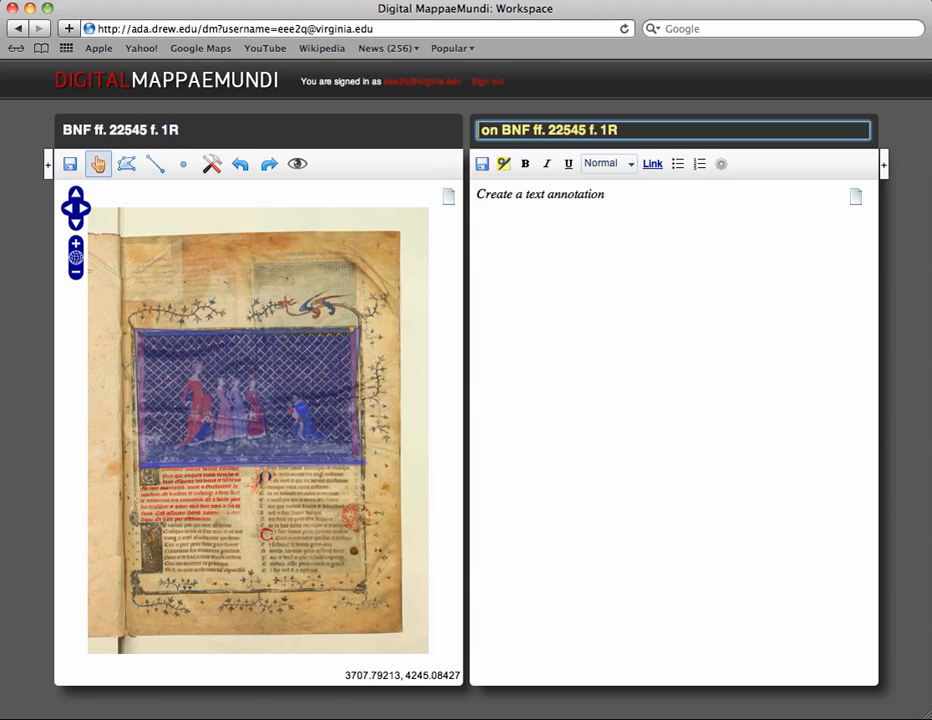
{"action": "type", "text": "Mini"}
{"action": "key", "text": "BackSpace"}
{"action": "key", "text": "BackSpace"}
{"action": "key", "text": "BackSpace"}
{"action": "key", "text": "BackSpace"}
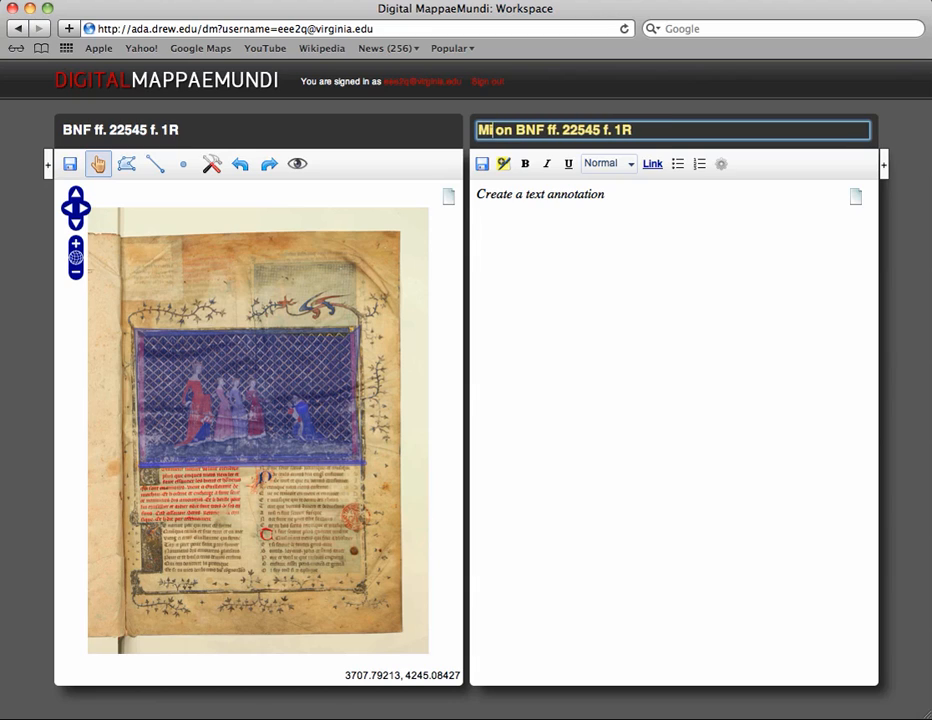
{"action": "type", "text": "Prologue "}
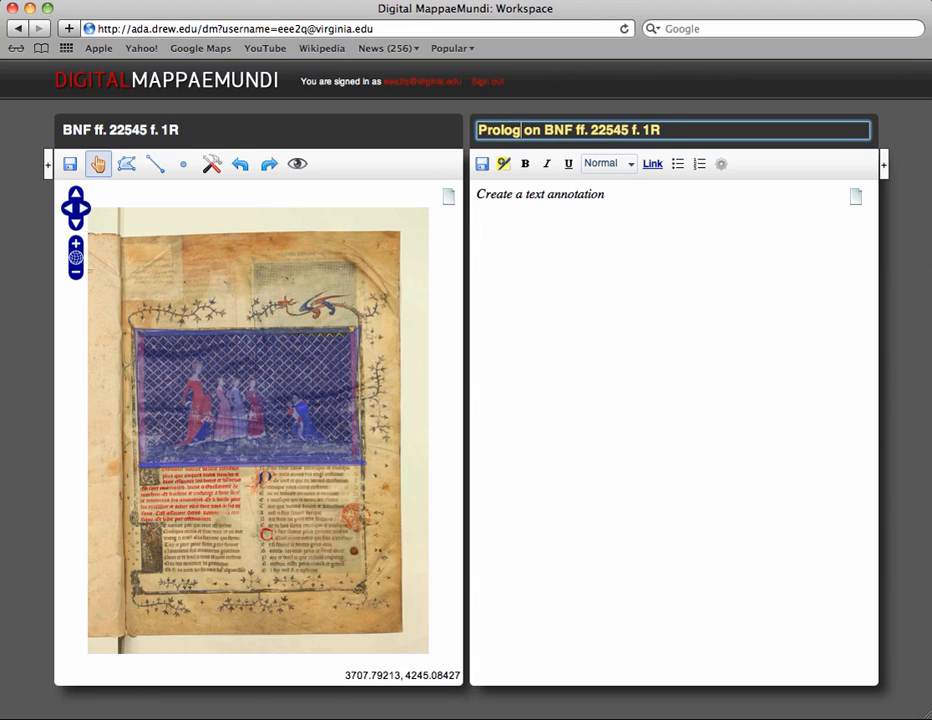
{"action": "type", "text": "Miniat"}
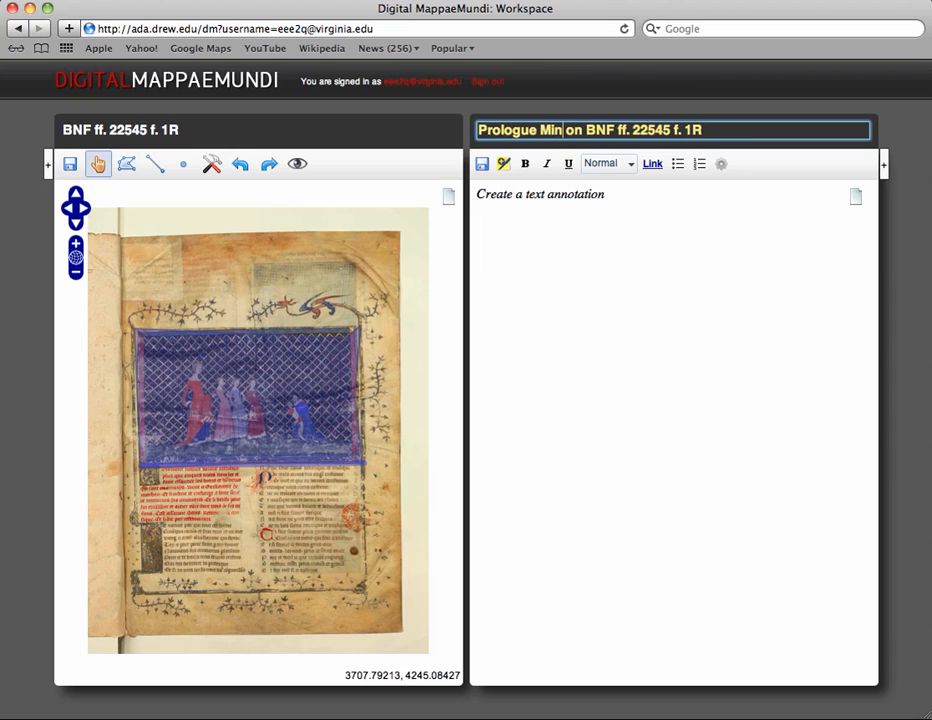
{"action": "type", "text": "ire"}
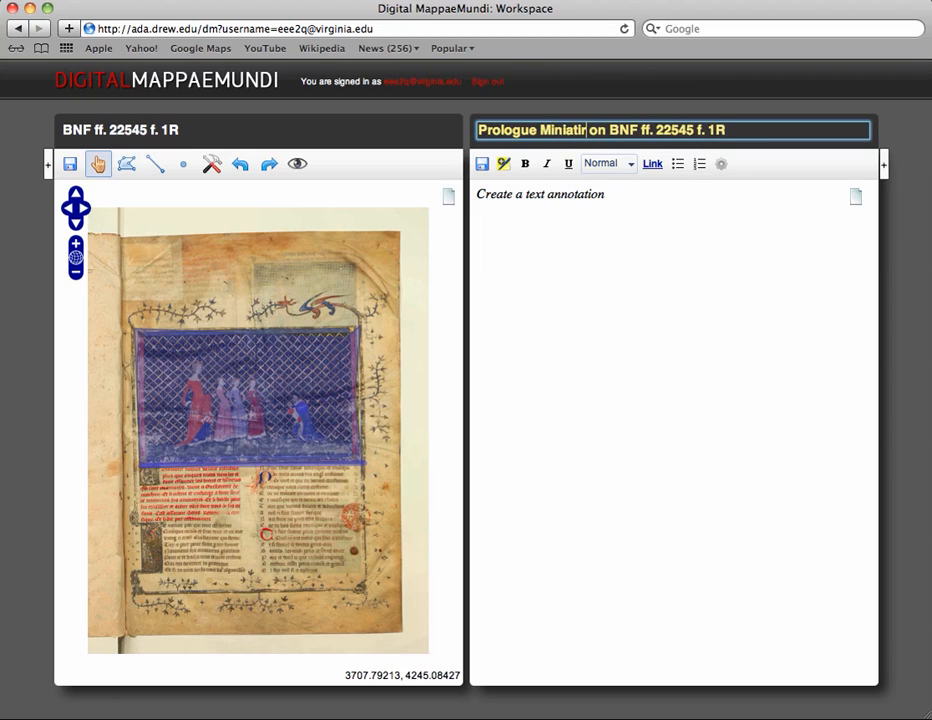
{"action": "key", "text": "BackSpace"}
{"action": "key", "text": "BackSpace"}
{"action": "key", "text": "BackSpace"}
{"action": "type", "text": "ure"}
{"action": "left_click", "coordinate": [636, 217]}
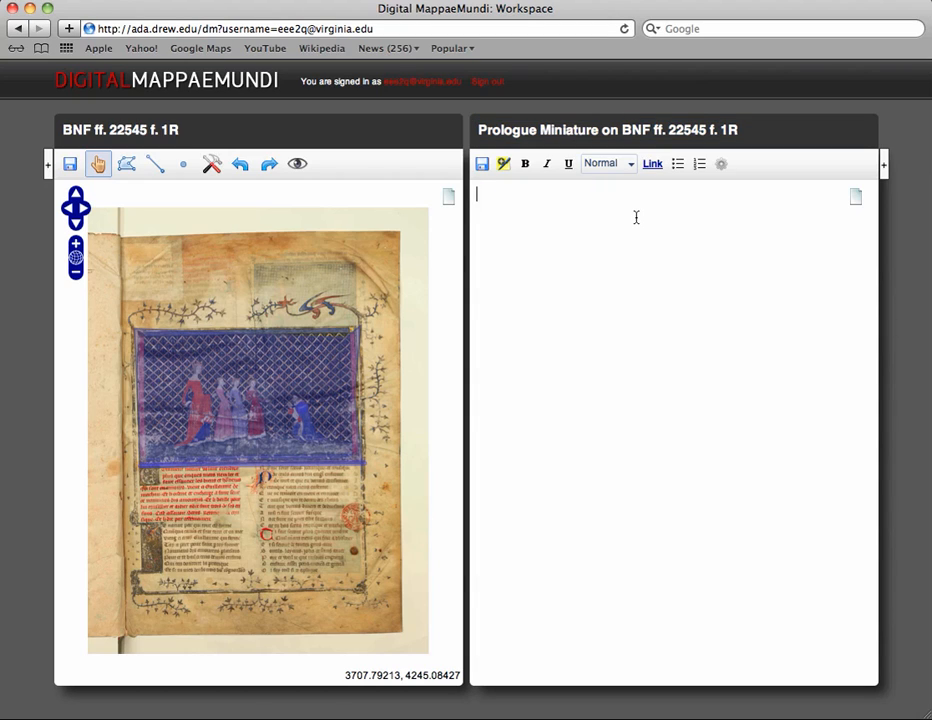
Step: Enter the citation François Avril, "Les Manuscrits enluminés de Guillaume de Machaut" in the annotation body
{"action": "type", "text": "François Avril"}
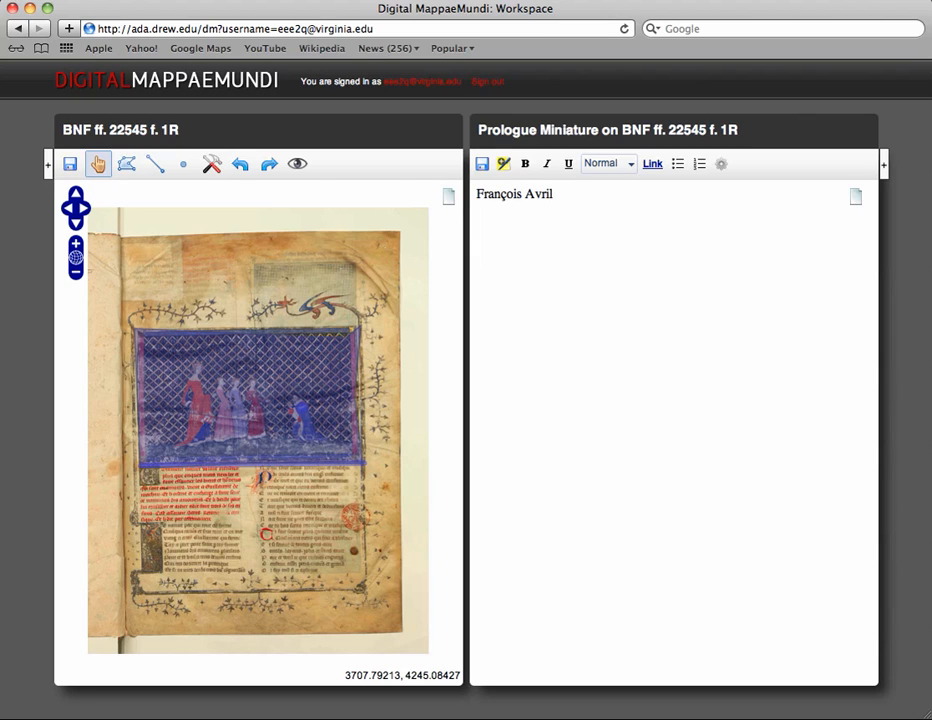
{"action": "type", "text": ", \"Les Manuscrits en"}
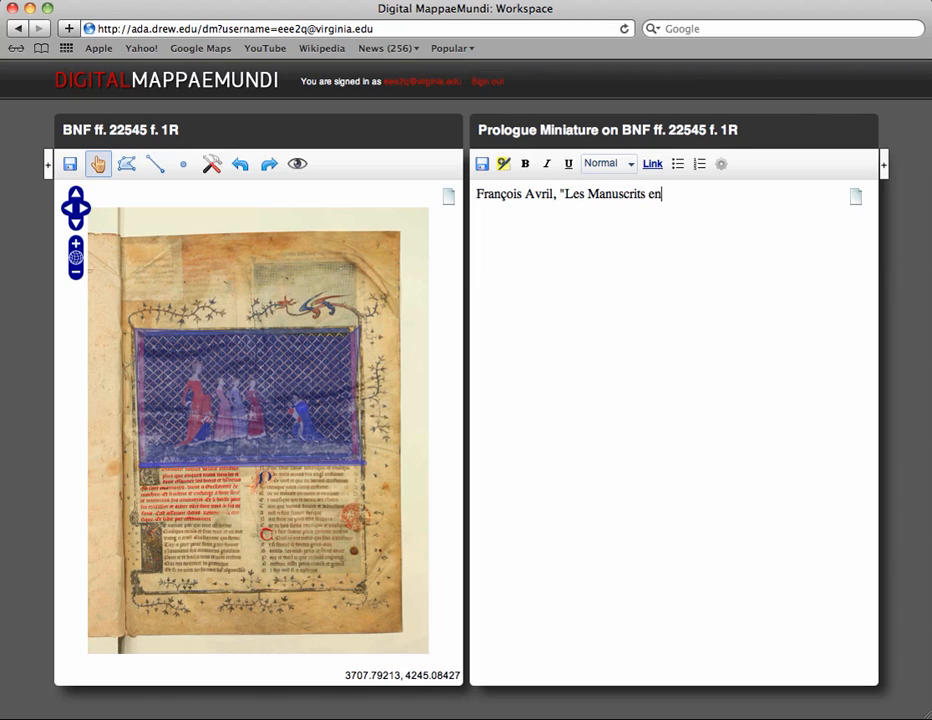
{"action": "type", "text": "luminés de Guillaume "}
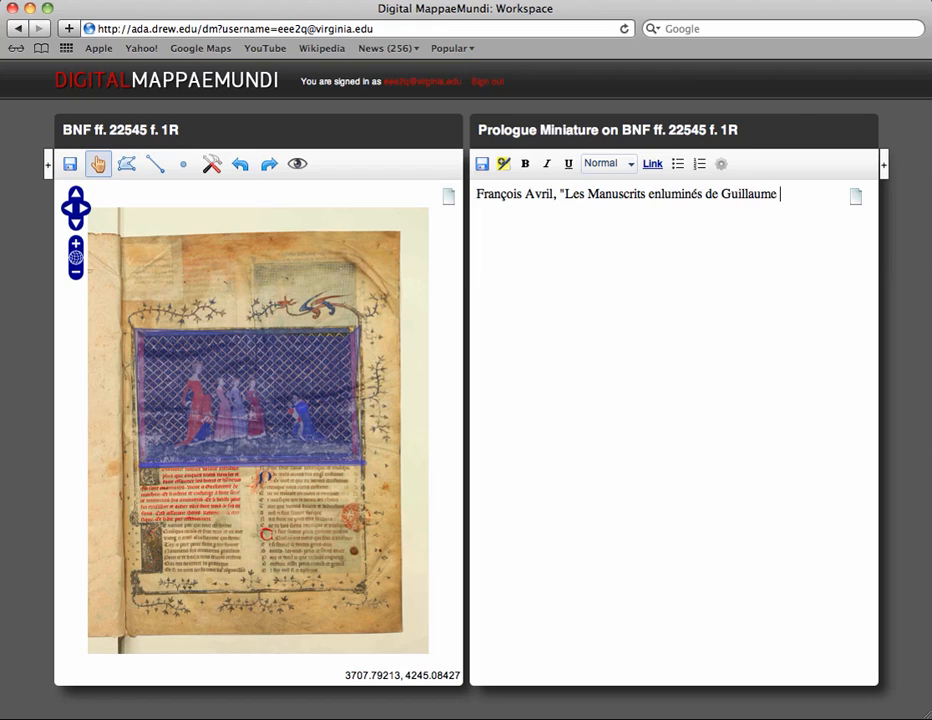
{"action": "type", "text": "de Machaut\""}
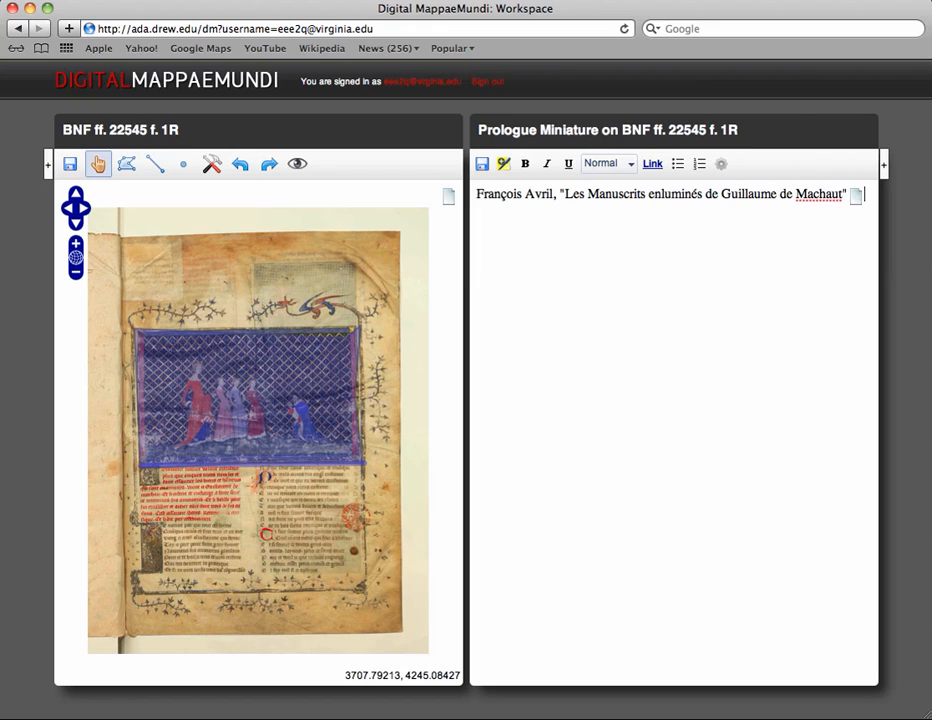
Step: On a new italic line, add Guillaume de Machaut: Poète et compositeur. Actes et colloques. Reims (19-22 avril 1978)
{"action": "key", "text": "Return"}
{"action": "key", "text": "ctrl+i"}
{"action": "type", "text": "Gu"}
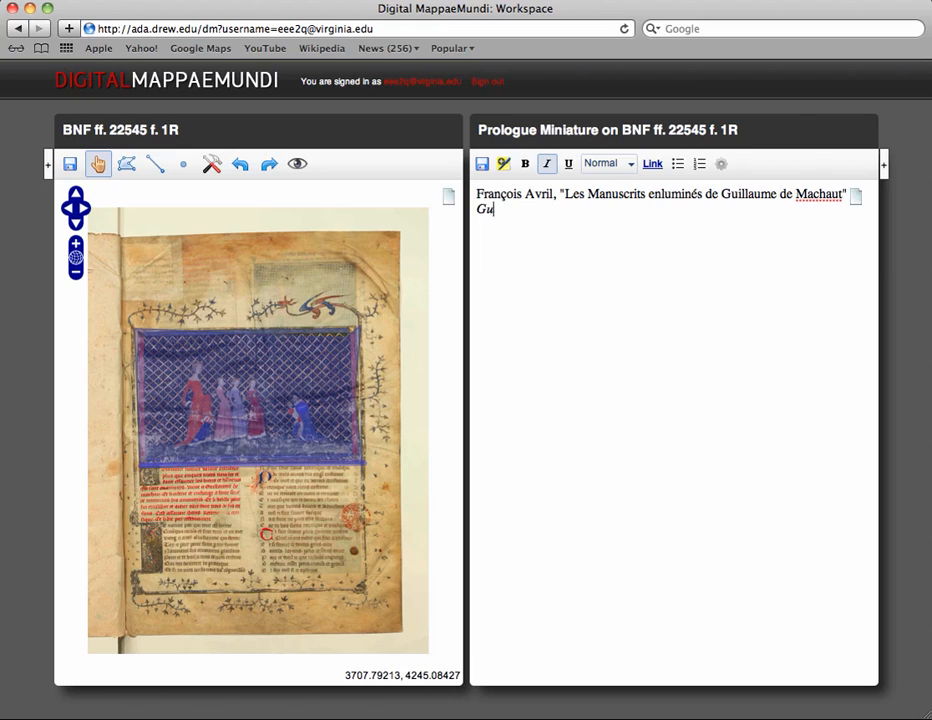
{"action": "type", "text": "illaume de Machau"}
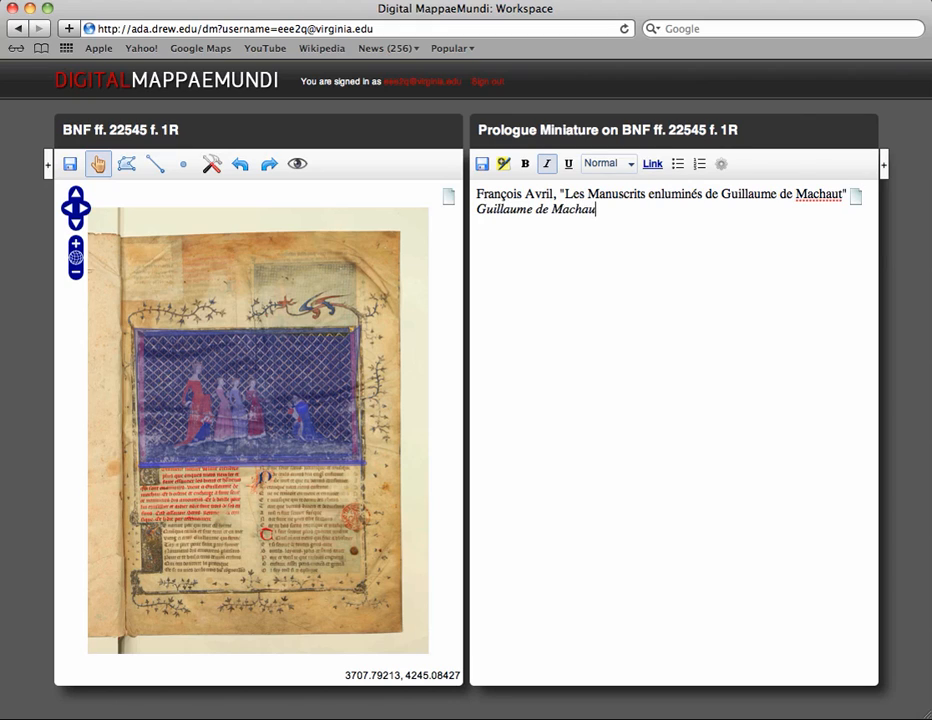
{"action": "type", "text": "t: Poète et composit"}
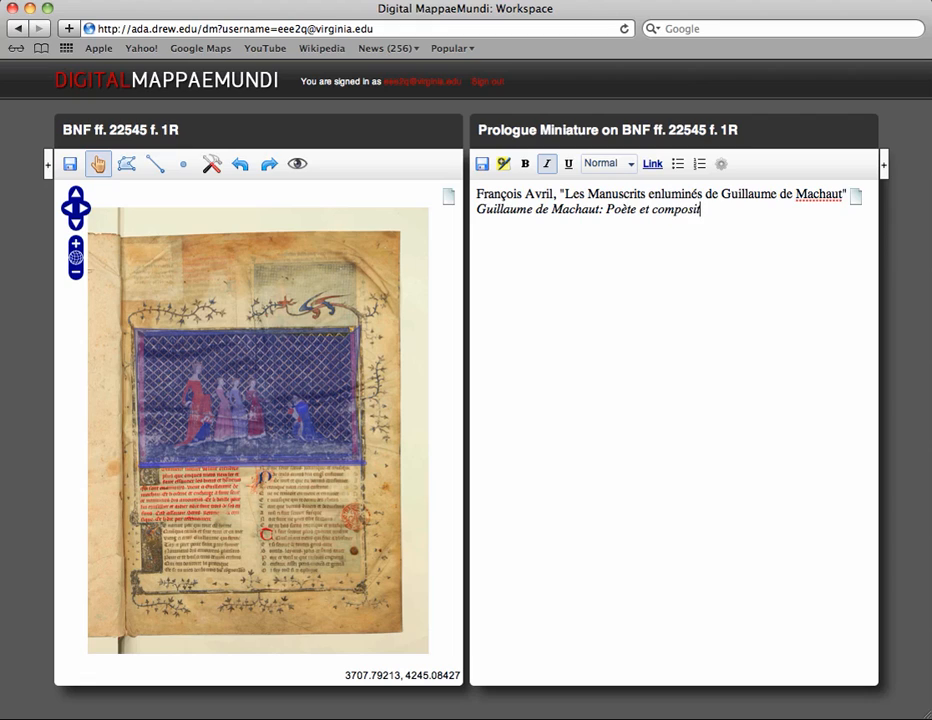
{"action": "type", "text": "eur.  Actes et colloques"}
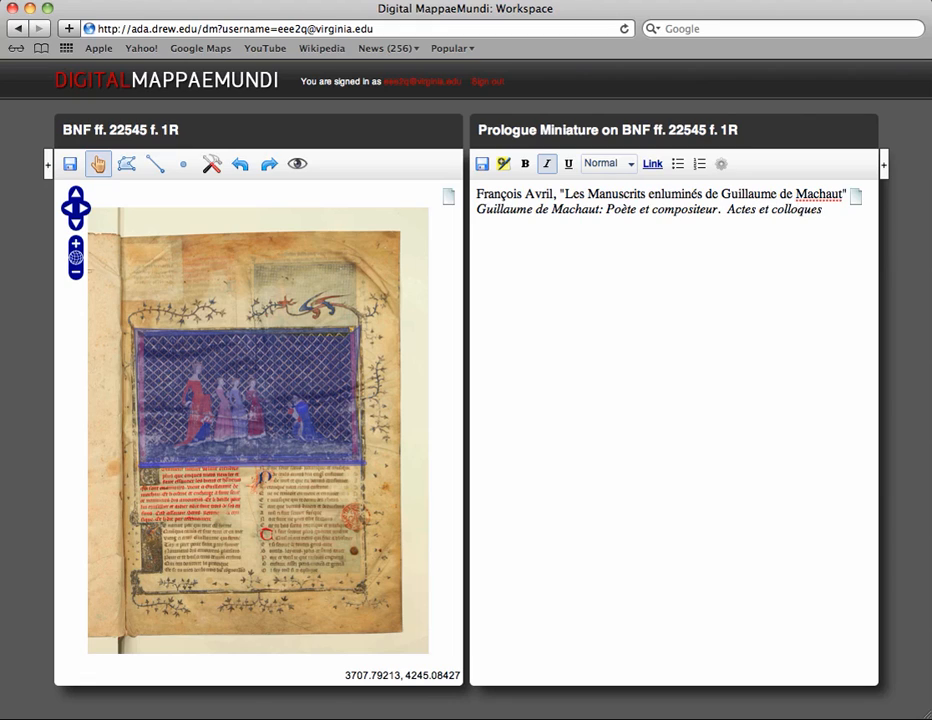
{"action": "type", "text": ".  Reims (19-22 av"}
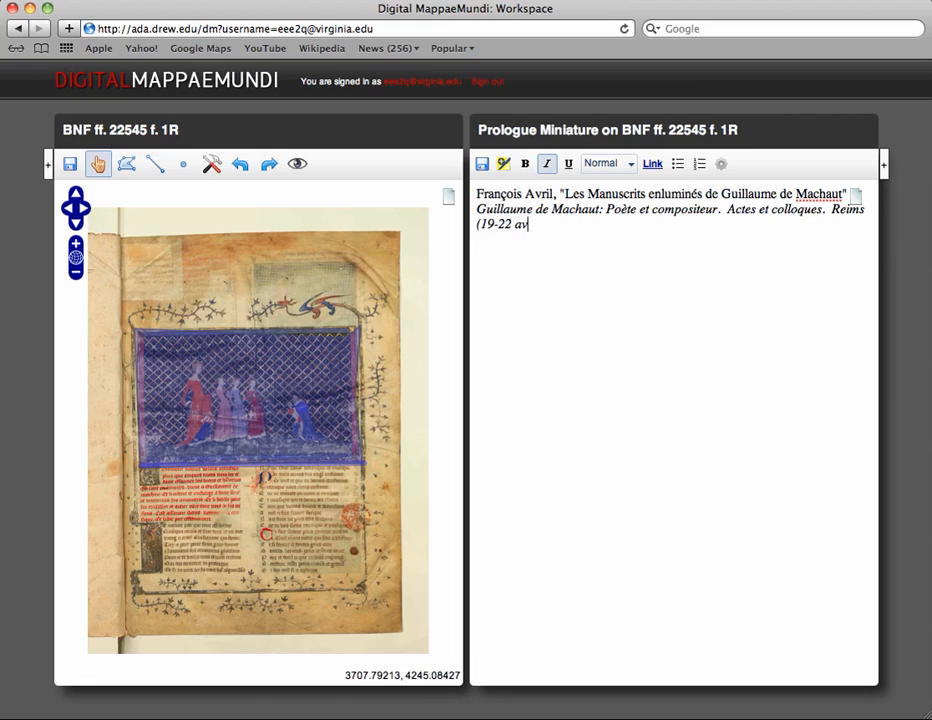
{"action": "type", "text": "ril 1978)"}
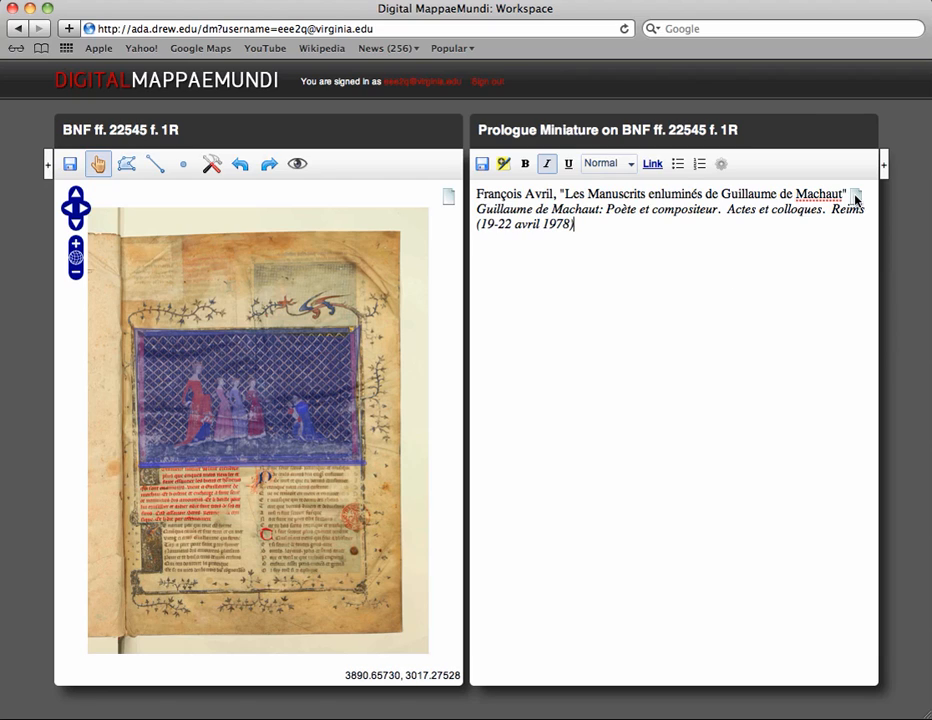
Step: Open the Prologue miniature BNF 22545 note from the resource list in the left pane
{"action": "mouse_move", "coordinate": [856, 200]}
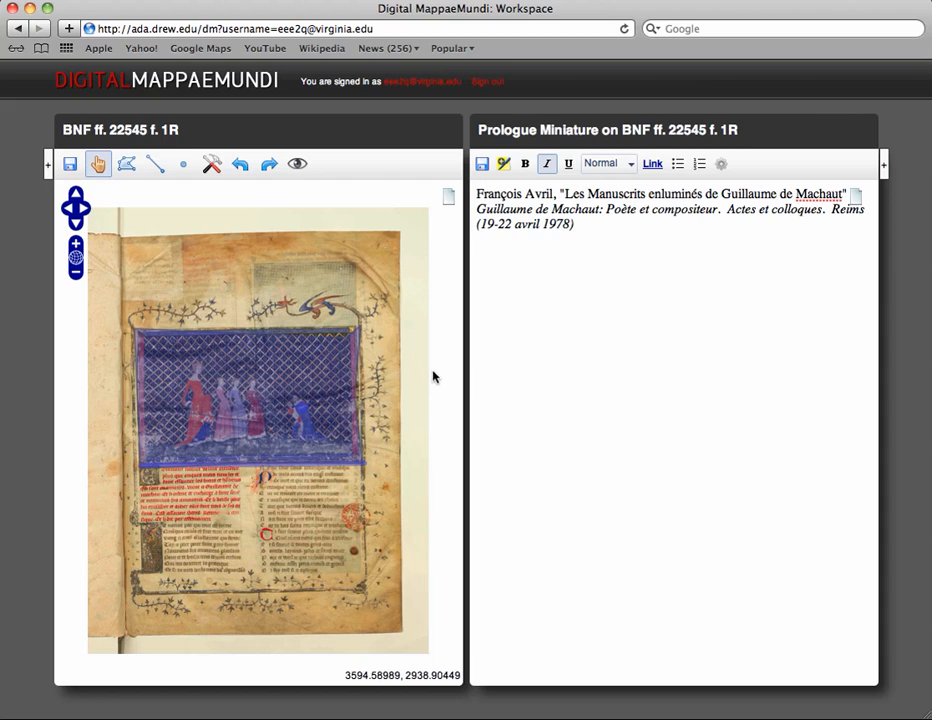
{"action": "left_click", "coordinate": [46, 164]}
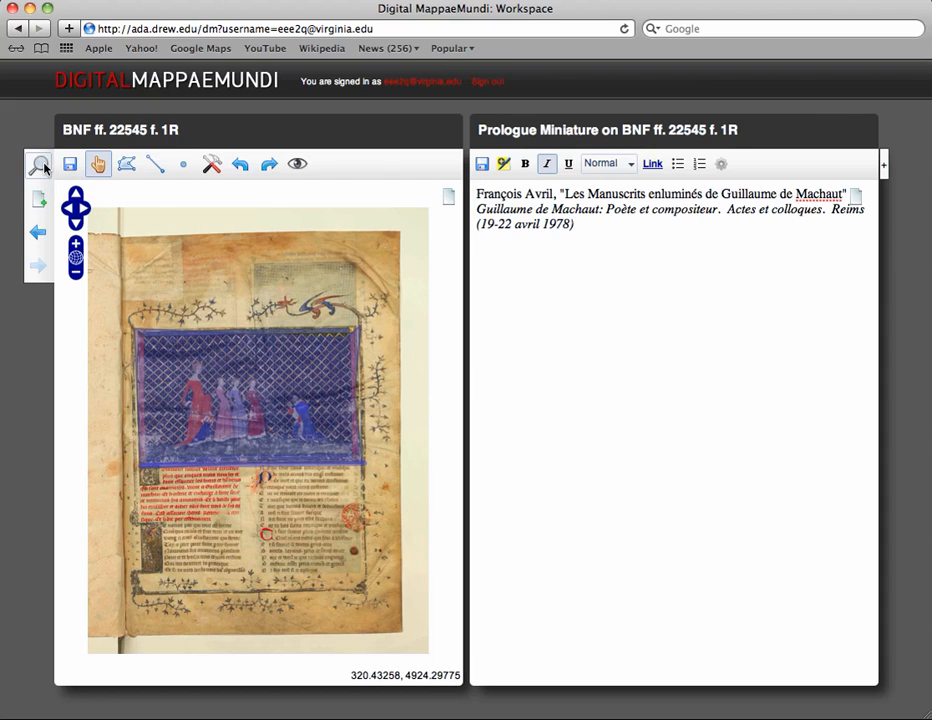
{"action": "left_click", "coordinate": [42, 166]}
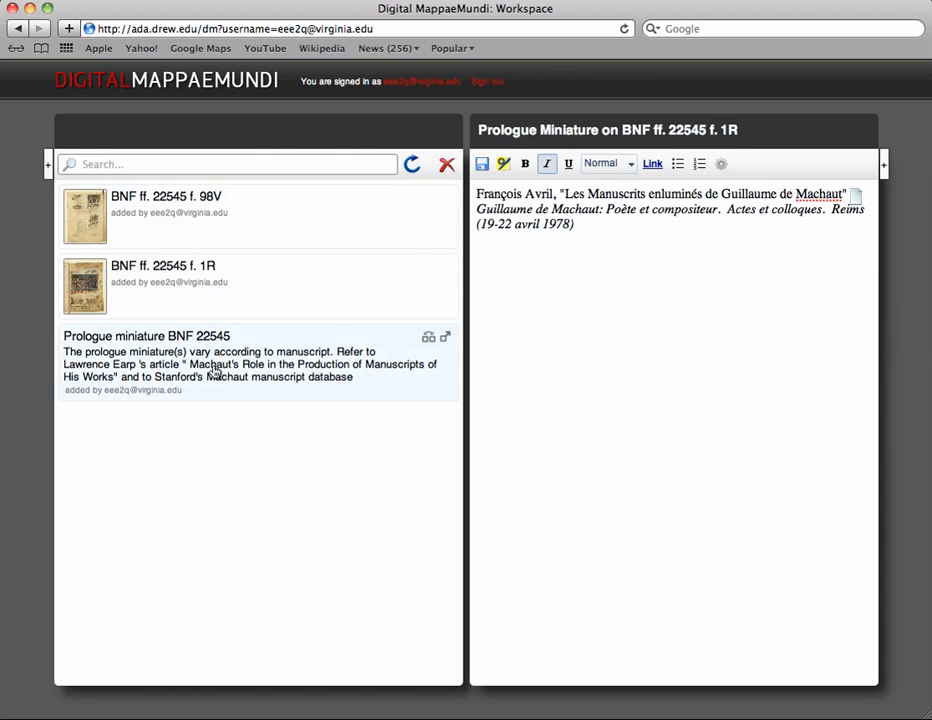
{"action": "left_click", "coordinate": [212, 372]}
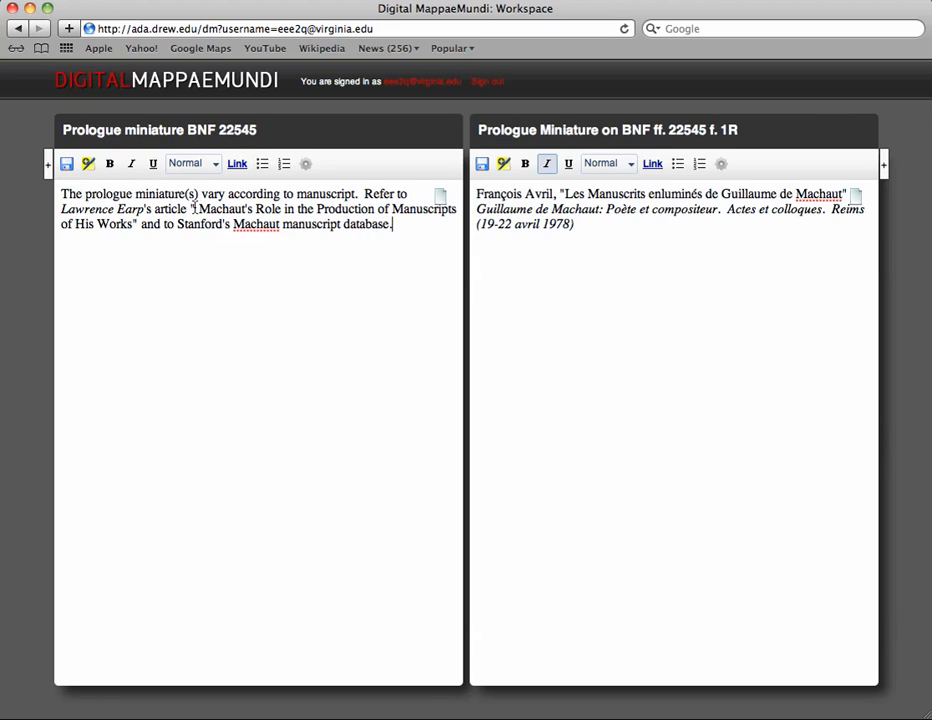
Step: Mark the Earp article title in the left note and the Avril title in the new annotation as text annotations
{"action": "left_click_drag", "start_coordinate": [191, 208], "coordinate": [139, 224]}
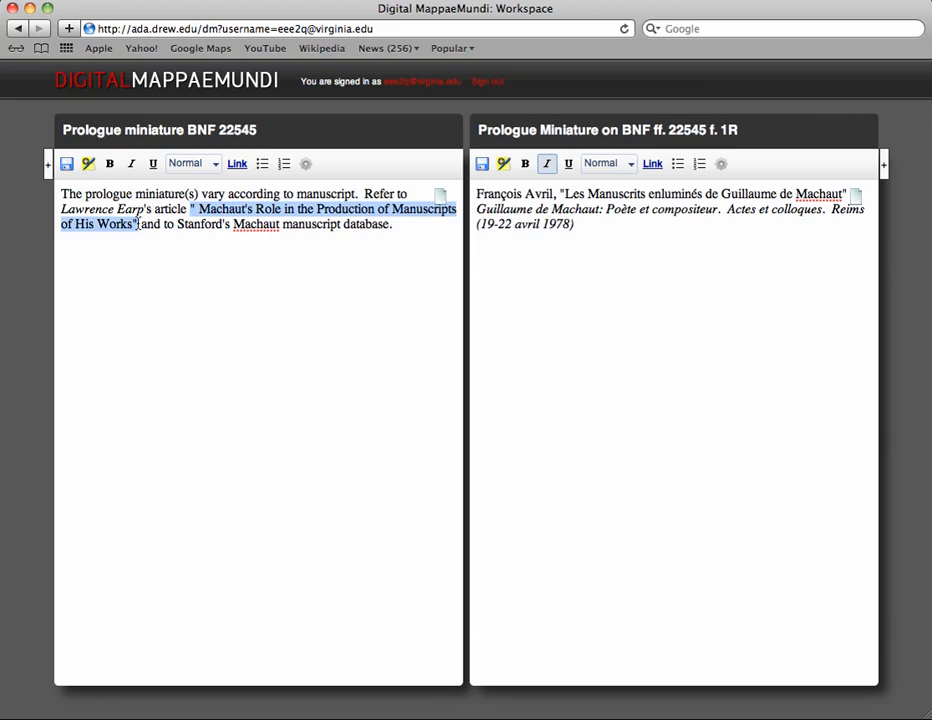
{"action": "left_click", "coordinate": [87, 165]}
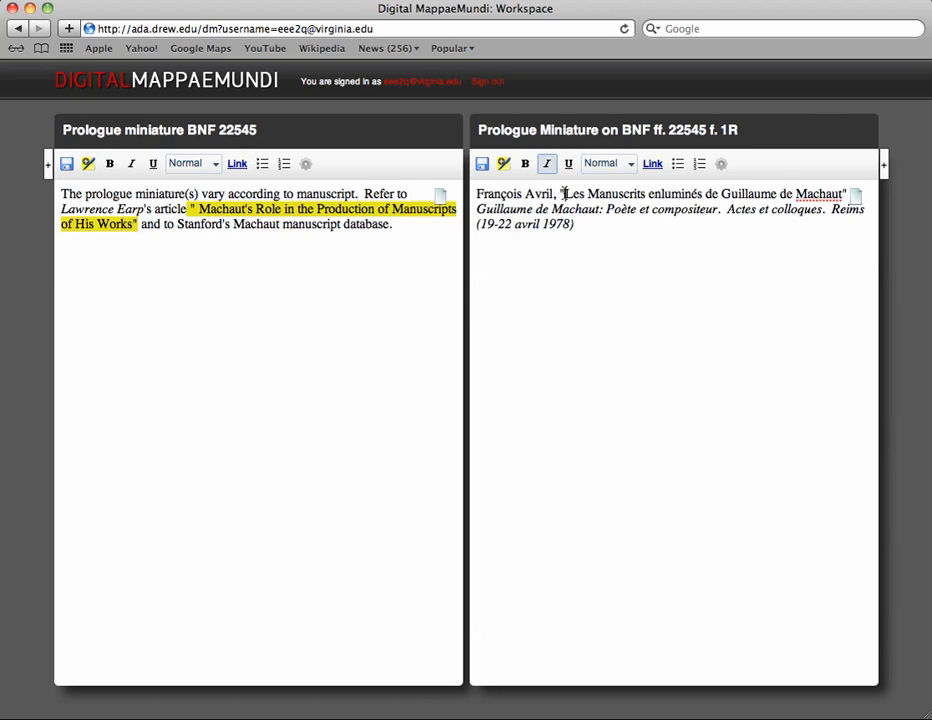
{"action": "left_click_drag", "start_coordinate": [564, 193], "coordinate": [846, 194]}
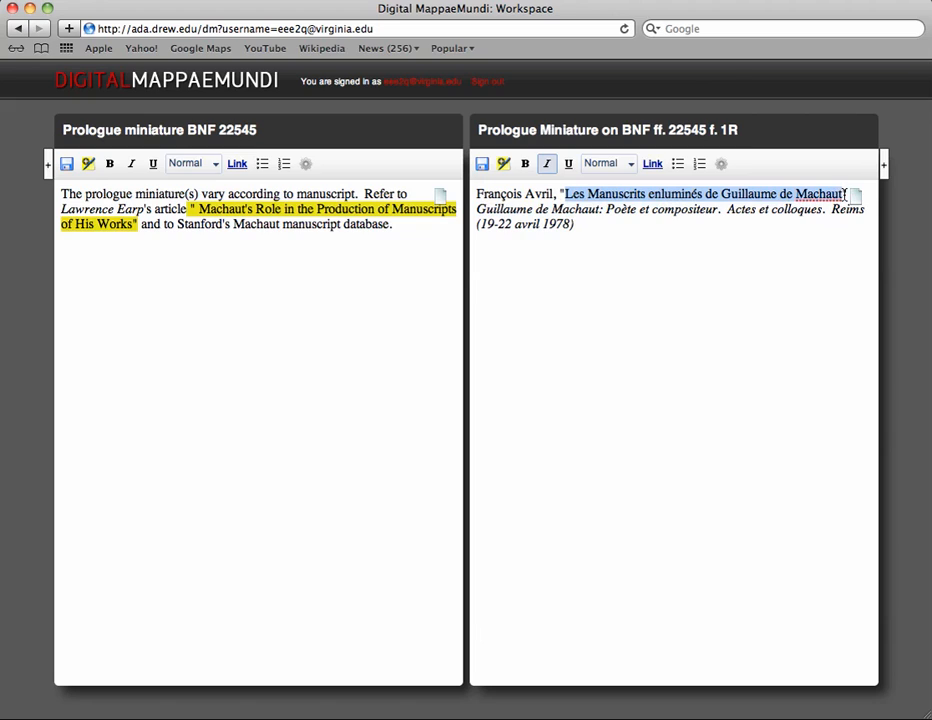
{"action": "left_click", "coordinate": [503, 163]}
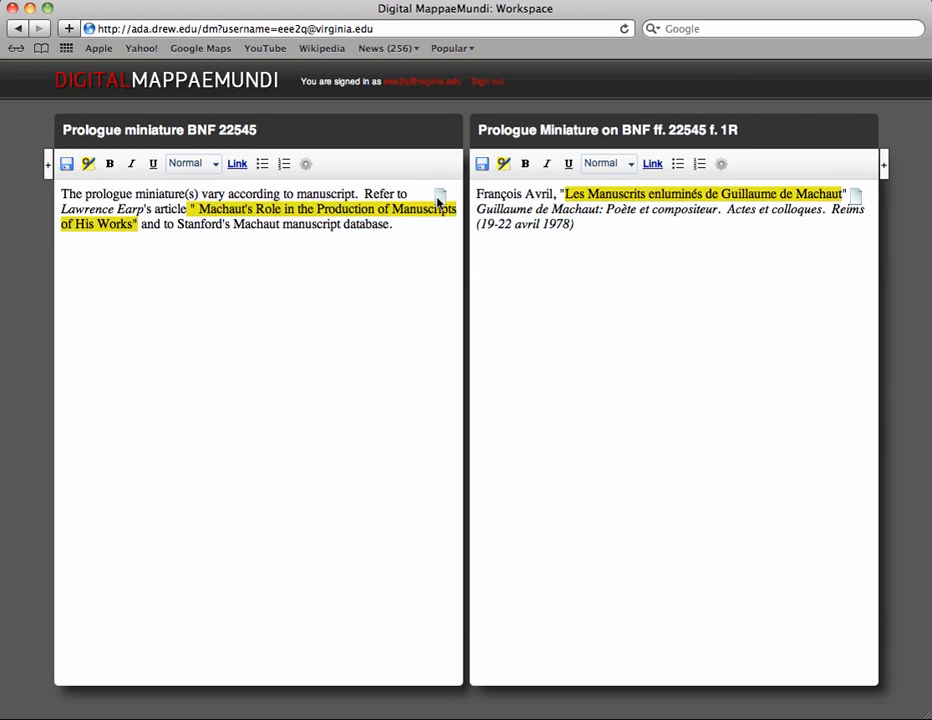
Step: Link the highlighted Earp article title to the highlighted Avril title
{"action": "mouse_move", "coordinate": [442, 196]}
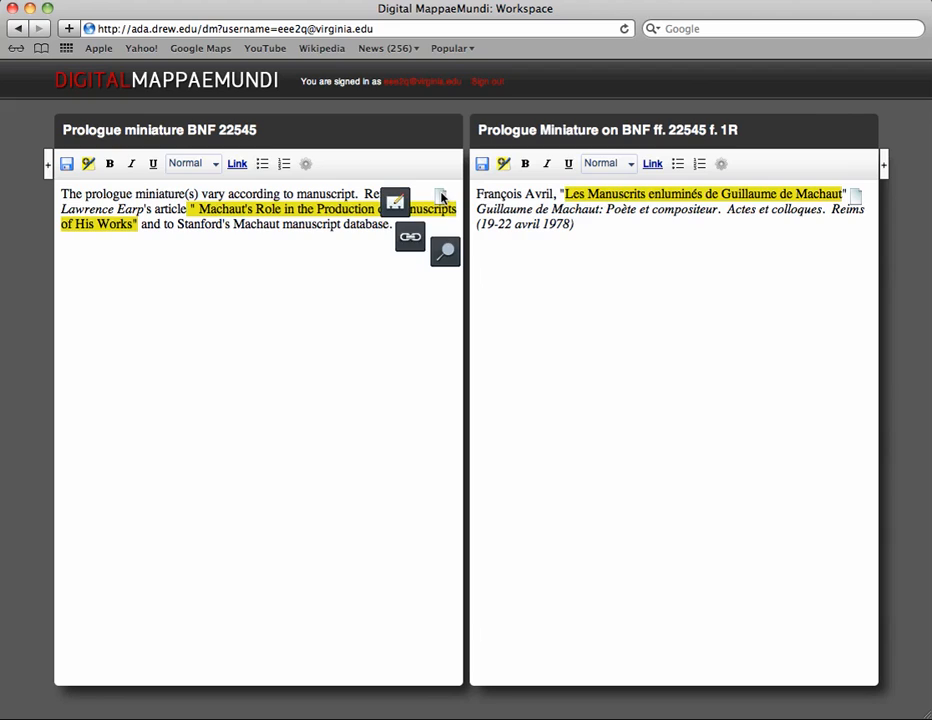
{"action": "left_click", "coordinate": [410, 240]}
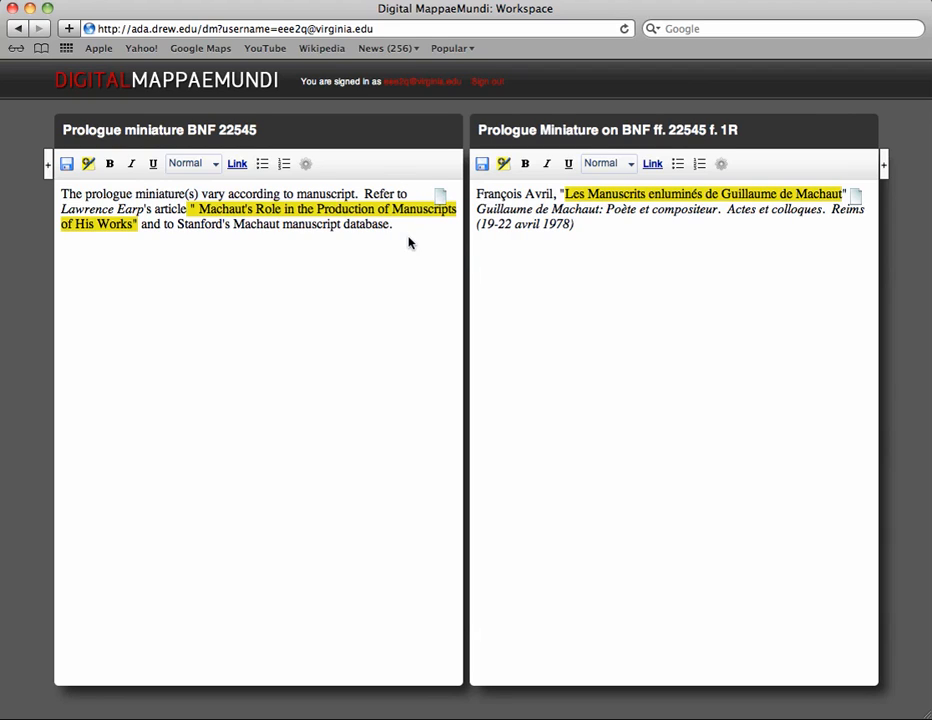
{"action": "left_click", "coordinate": [805, 195]}
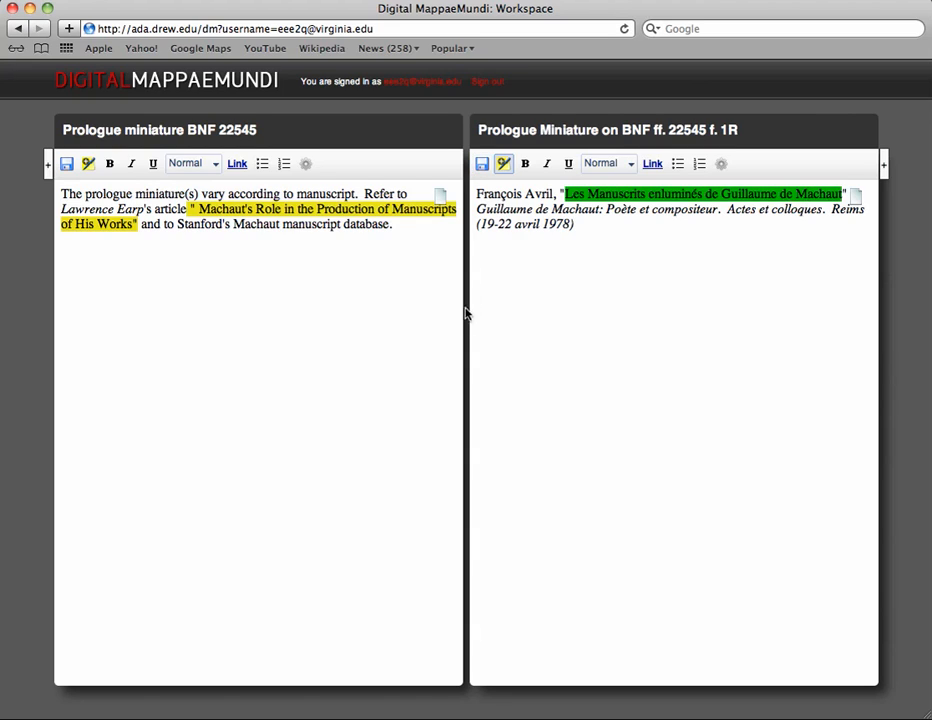
Step: Show the resources linked to the highlighted Earp article title
{"action": "mouse_move", "coordinate": [440, 197]}
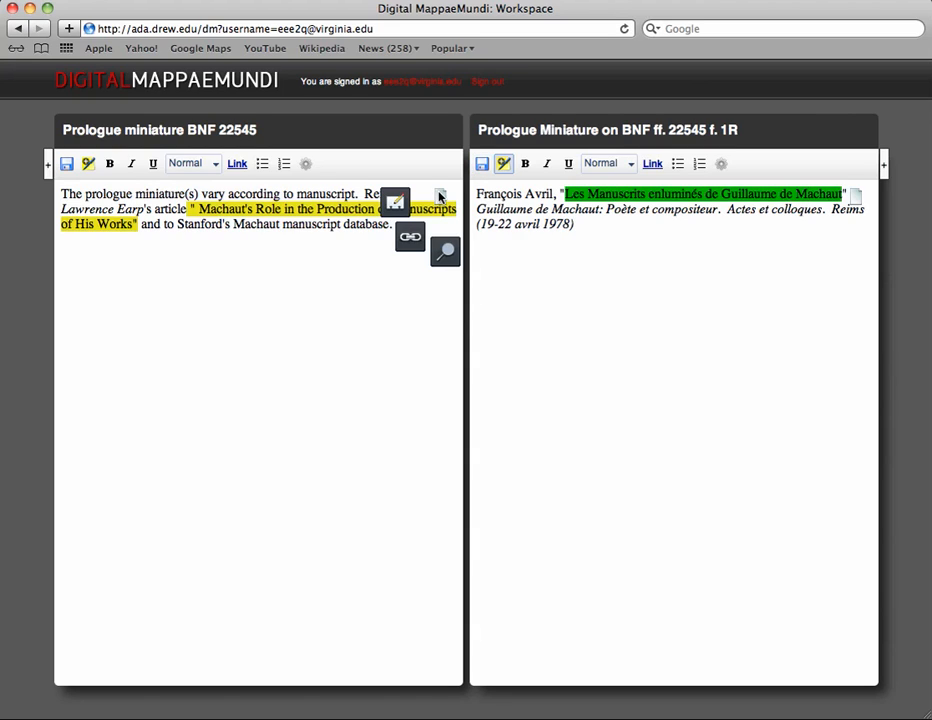
{"action": "left_click", "coordinate": [446, 256]}
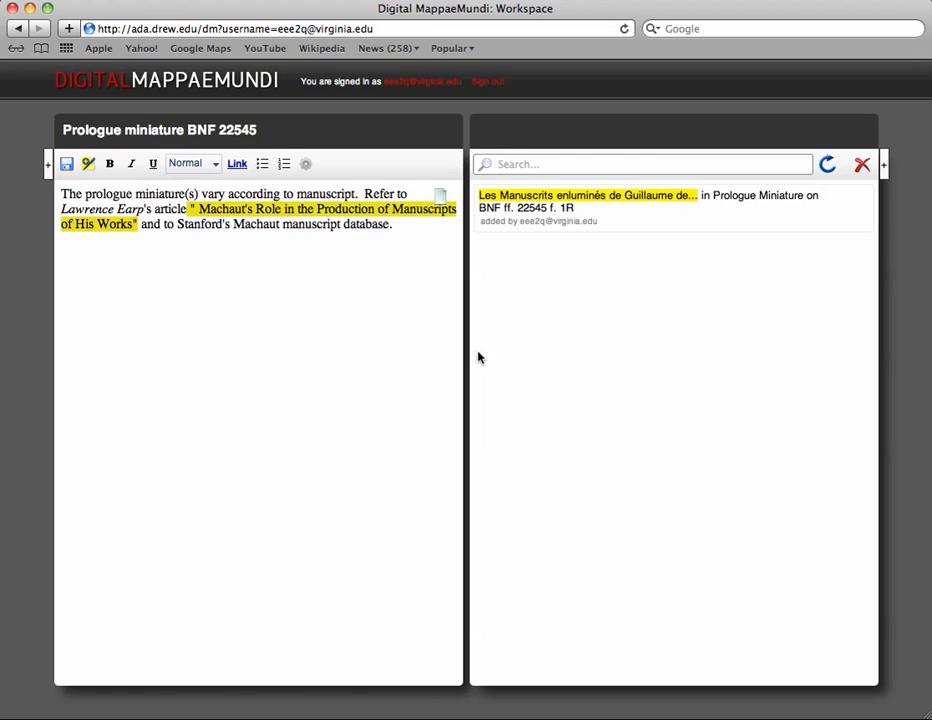
{"action": "left_click", "coordinate": [443, 202]}
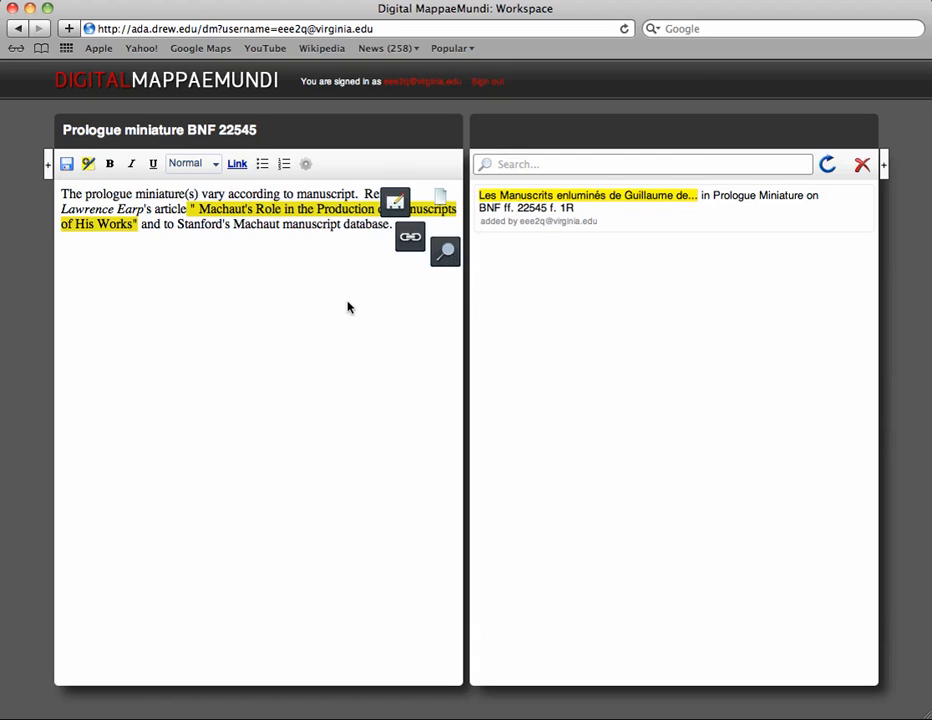
{"action": "mouse_move", "coordinate": [47, 168]}
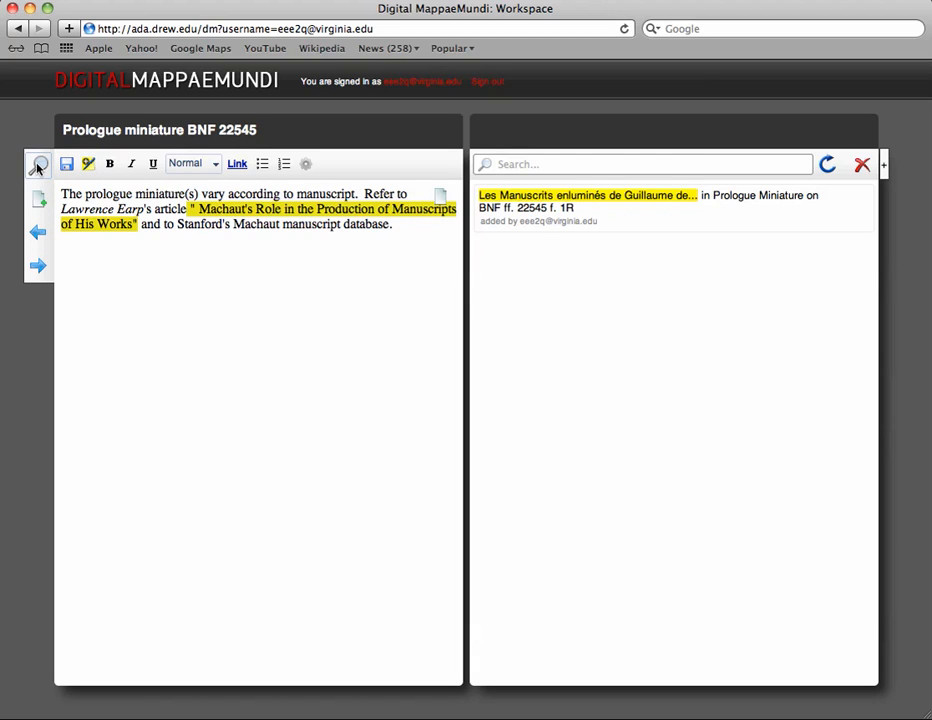